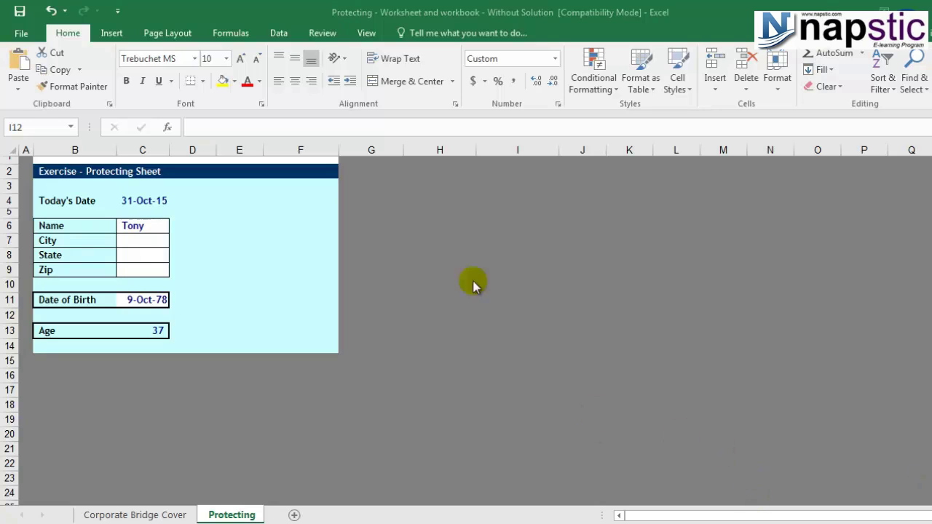
Step: Clear the Name entry cell C6
{"action": "left_click", "coordinate": [138, 226]}
{"action": "key", "text": "Delete"}
{"action": "left_click", "coordinate": [238, 284]}
Step: Type test text over Date of Birth and Age, then cancel and undo to restore the date
{"action": "left_click", "coordinate": [153, 301]}
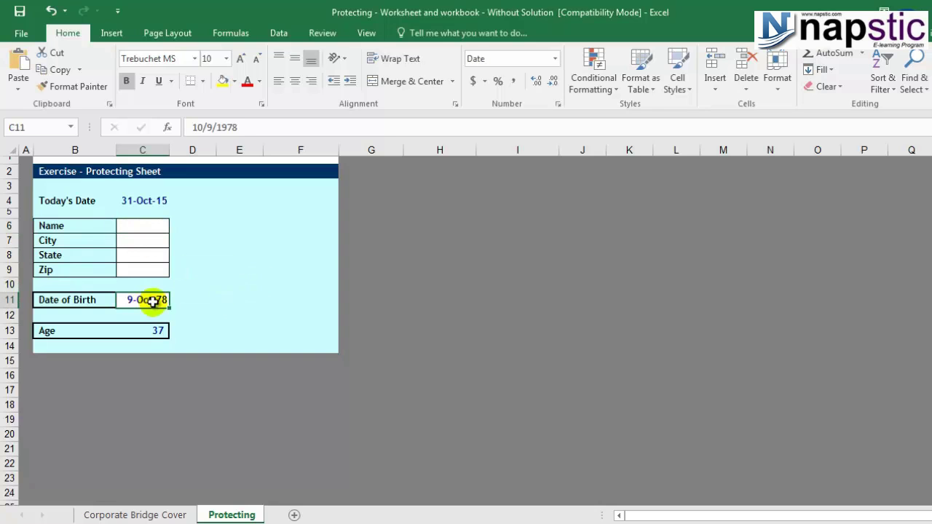
{"action": "type", "text": "fgfsadgsaf"}
{"action": "left_click", "coordinate": [235, 315]}
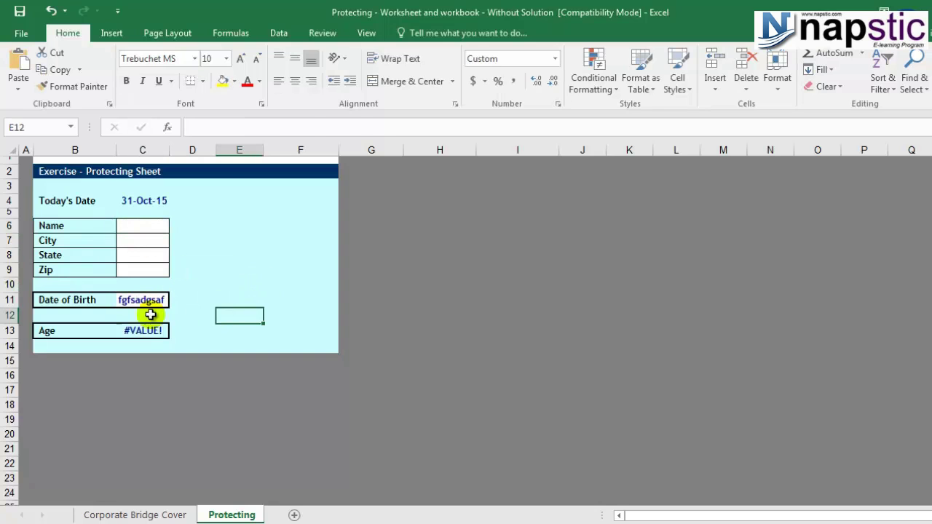
{"action": "left_click", "coordinate": [143, 330]}
{"action": "type", "text": "sfsda"}
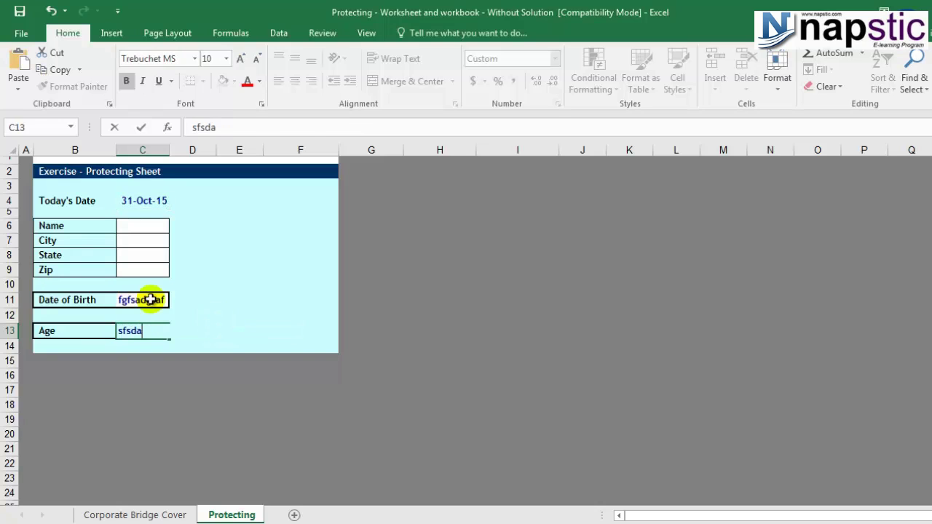
{"action": "key", "text": "Escape"}
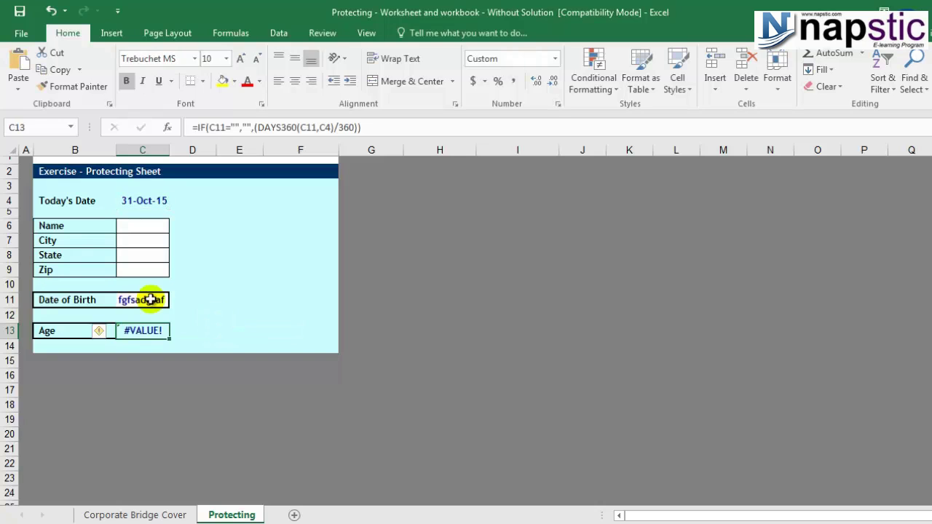
{"action": "key", "text": "ctrl+z"}
{"action": "left_click", "coordinate": [226, 305]}
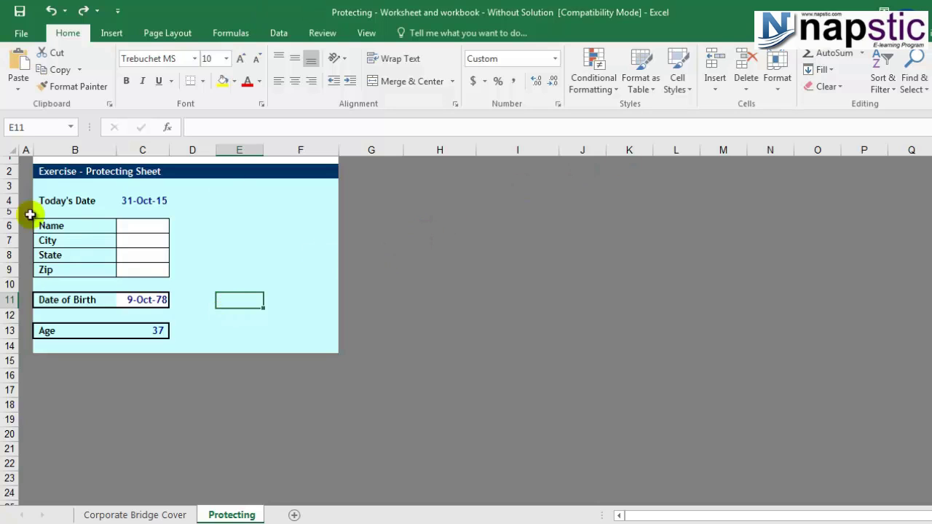
Step: Select the whole worksheet with the Select All corner and show the Review tab
{"action": "left_click", "coordinate": [13, 150]}
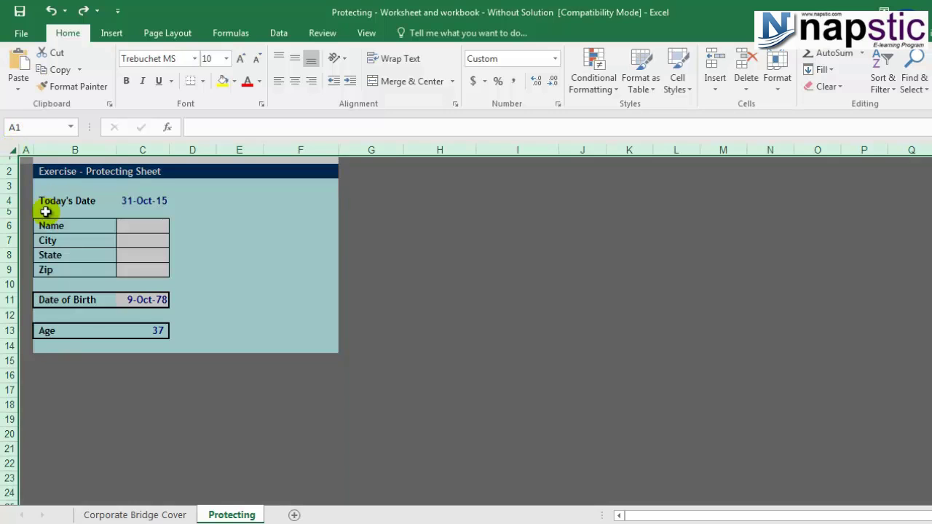
{"action": "left_click", "coordinate": [428, 267]}
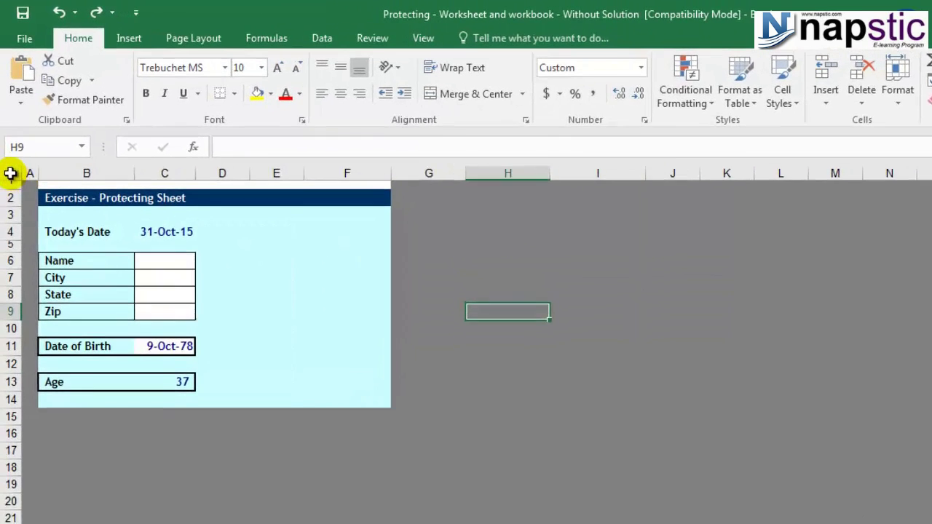
{"action": "left_click", "coordinate": [11, 172]}
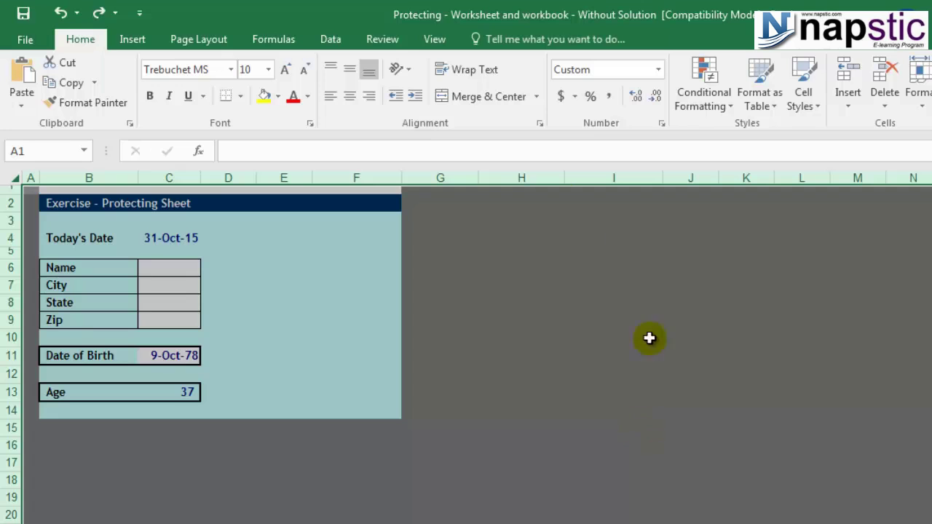
{"action": "left_click", "coordinate": [382, 41]}
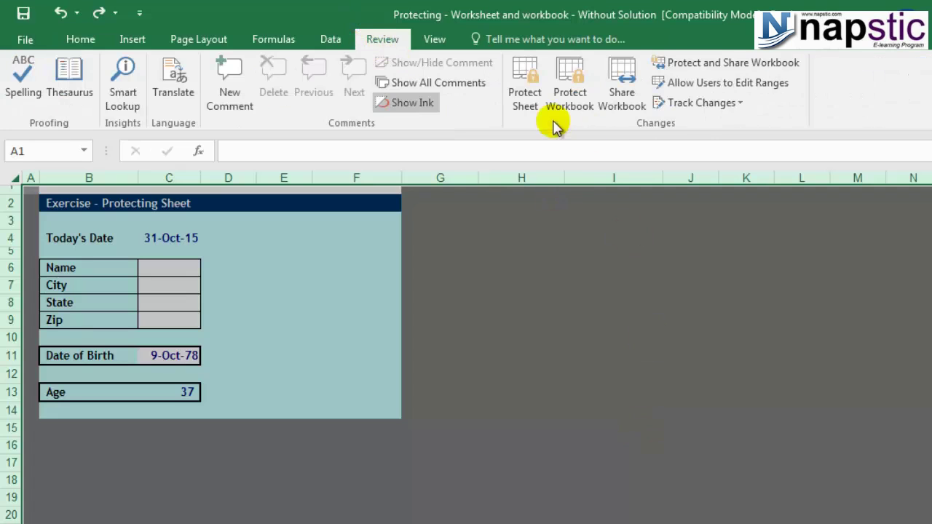
Step: Apply Protect Sheet to the Protecting sheet with a password entered and confirmed
{"action": "left_click", "coordinate": [526, 99]}
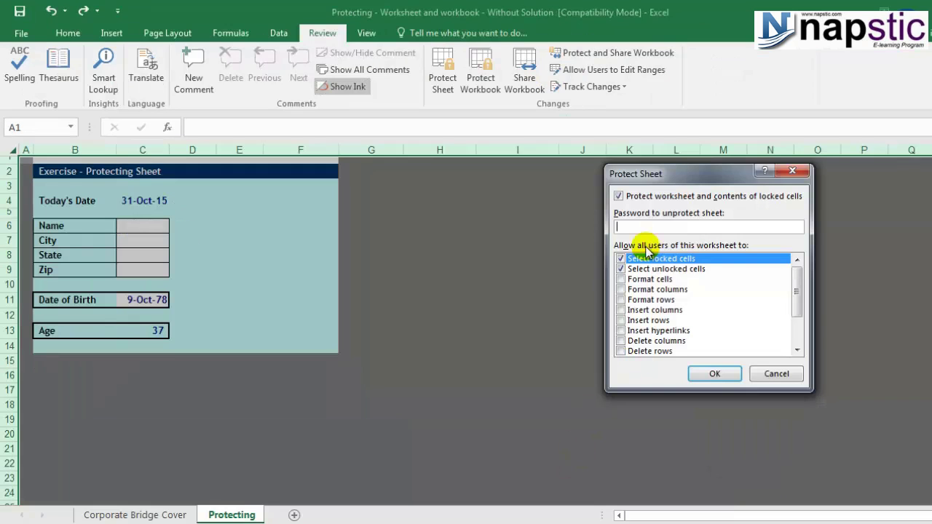
{"action": "type", "text": "123"}
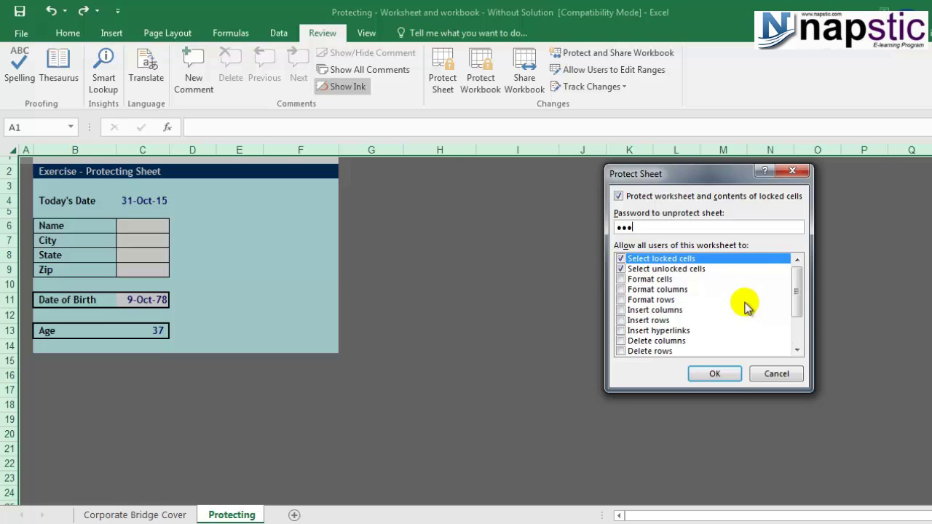
{"action": "left_click", "coordinate": [714, 374]}
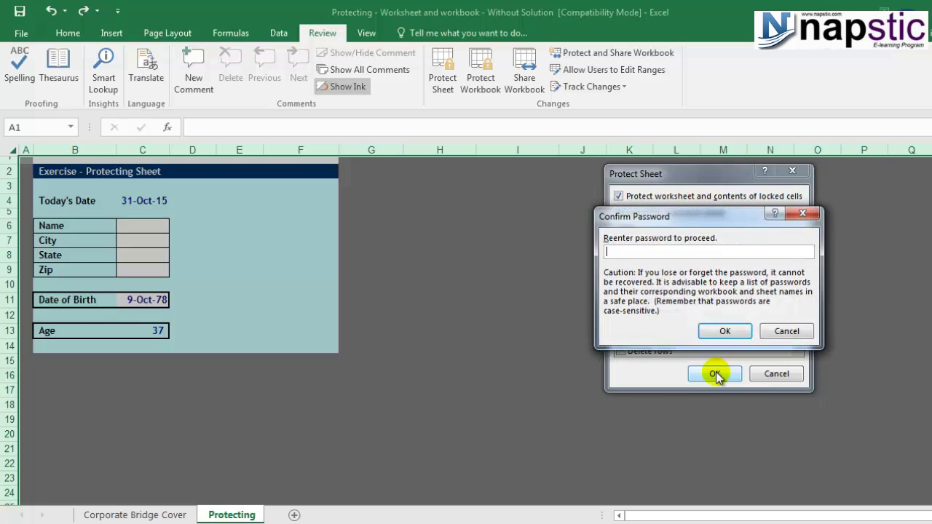
{"action": "type", "text": "123"}
{"action": "left_click", "coordinate": [724, 331]}
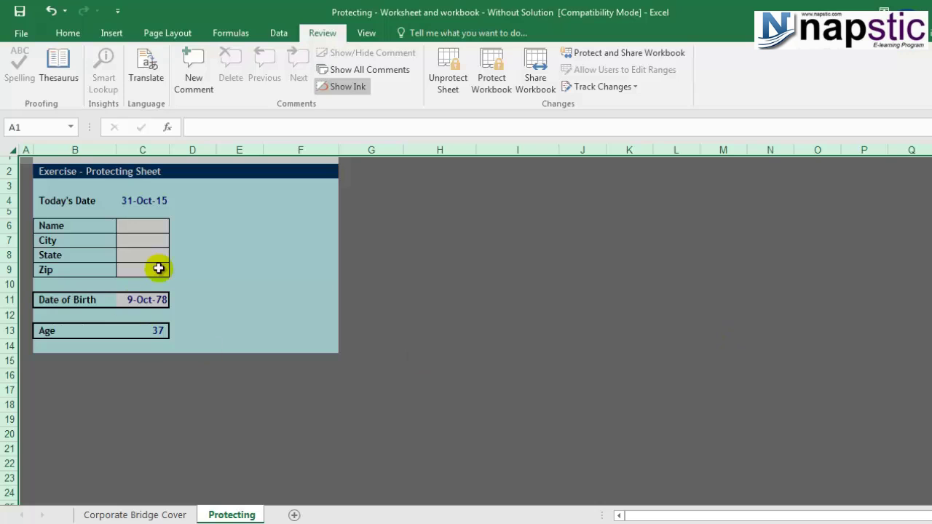
Step: Type values into Name C6 and Date of Birth C11 to trigger the protected-sheet warning
{"action": "left_click", "coordinate": [204, 254]}
{"action": "left_click", "coordinate": [133, 235]}
{"action": "left_click", "coordinate": [133, 227]}
{"action": "type", "text": "4212332"}
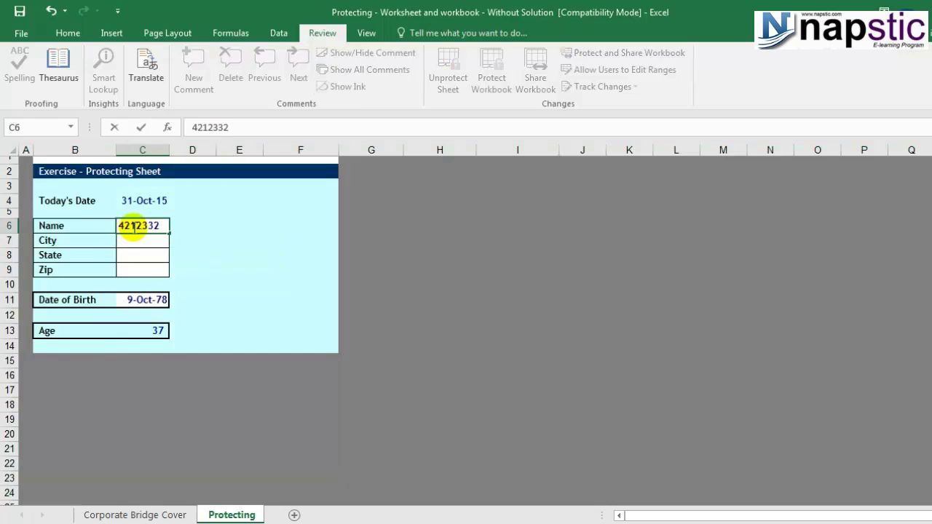
{"action": "left_click", "coordinate": [146, 301]}
{"action": "type", "text": "654534"}
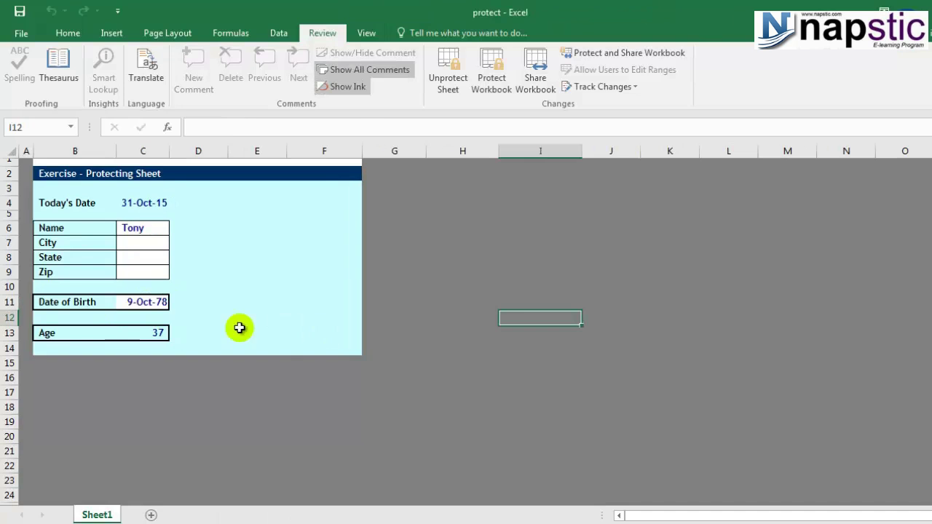
{"action": "left_click", "coordinate": [142, 302]}
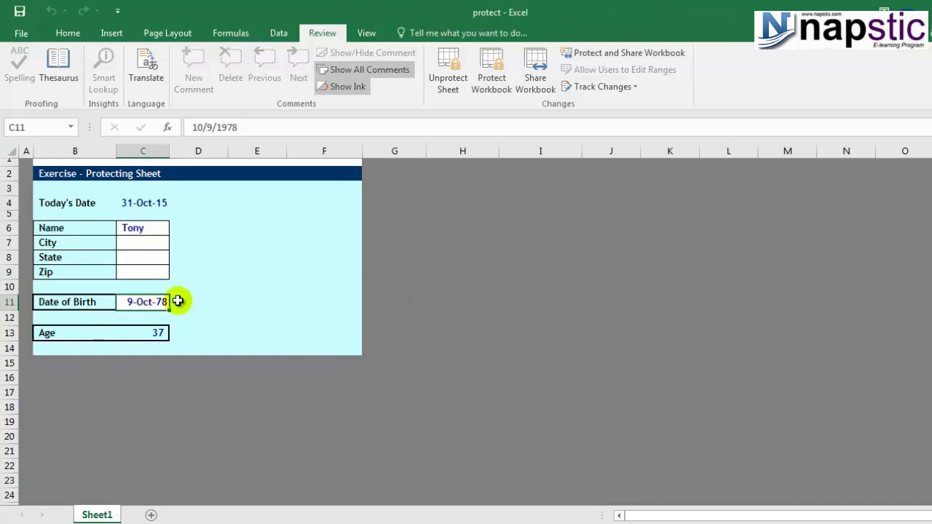
{"action": "type", "text": "s"}
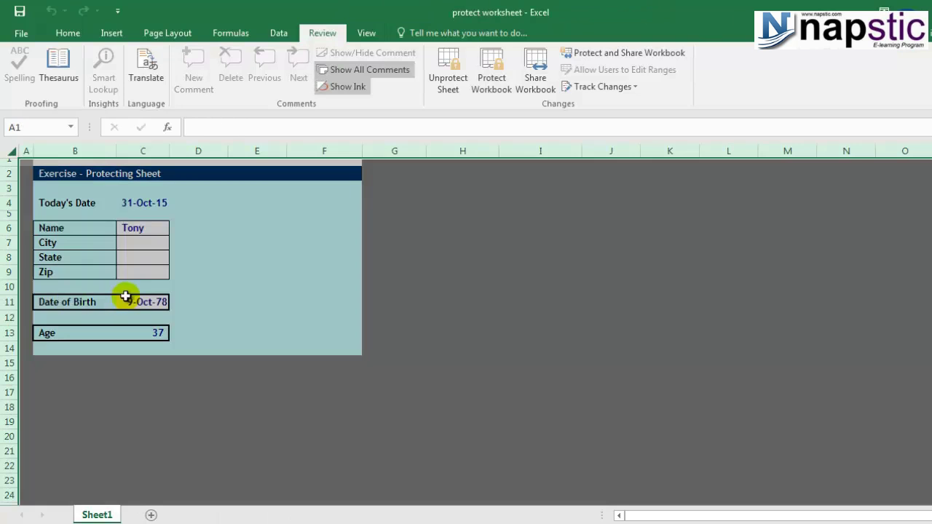
{"action": "type", "text": "123"}
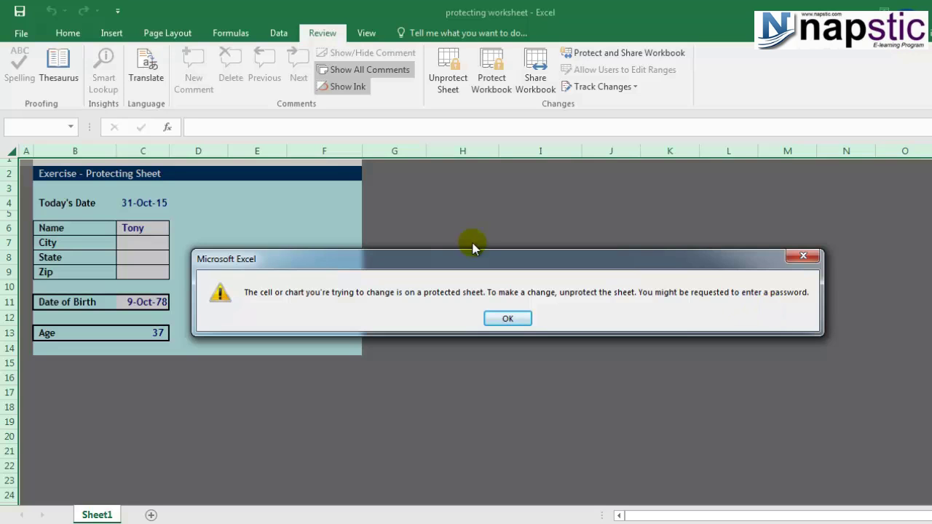
Step: Dismiss the warning and enter the password in the Unprotect Sheet prompt
{"action": "left_click", "coordinate": [509, 318]}
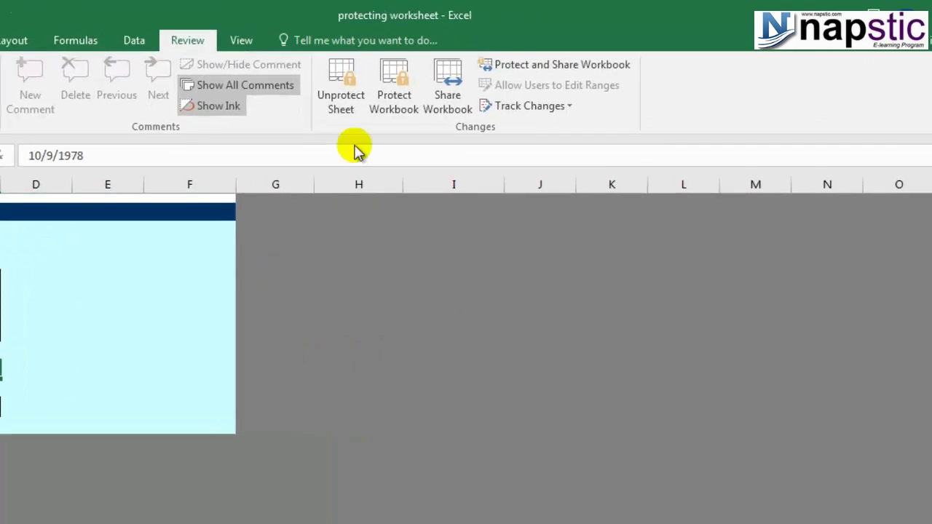
{"action": "left_click", "coordinate": [294, 104]}
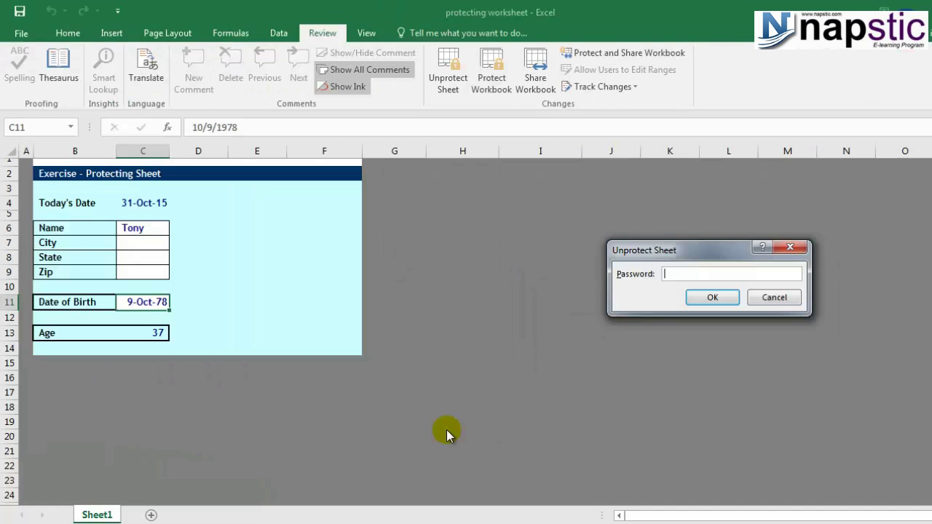
{"action": "type", "text": "abc"}
Step: Unprotect the sheet, then test typing in the Zip cell and erase it
{"action": "left_click", "coordinate": [709, 296]}
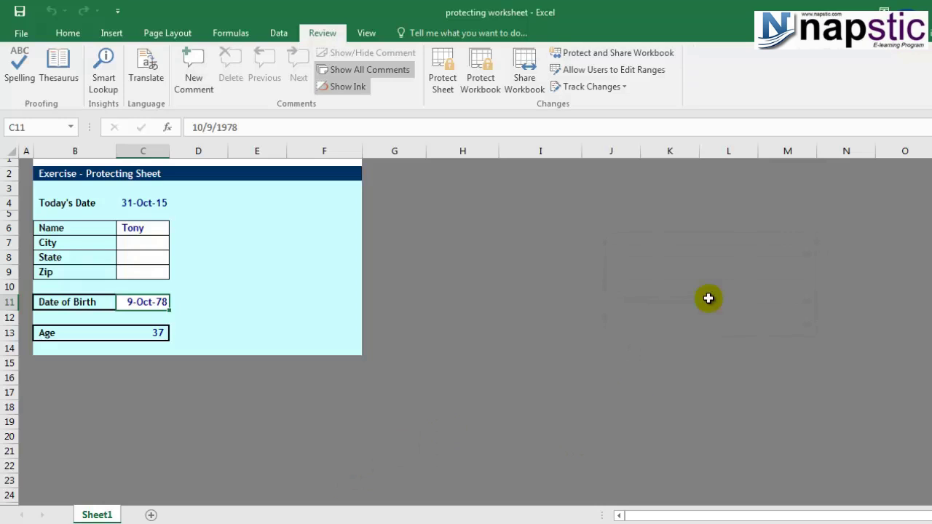
{"action": "left_click", "coordinate": [114, 285]}
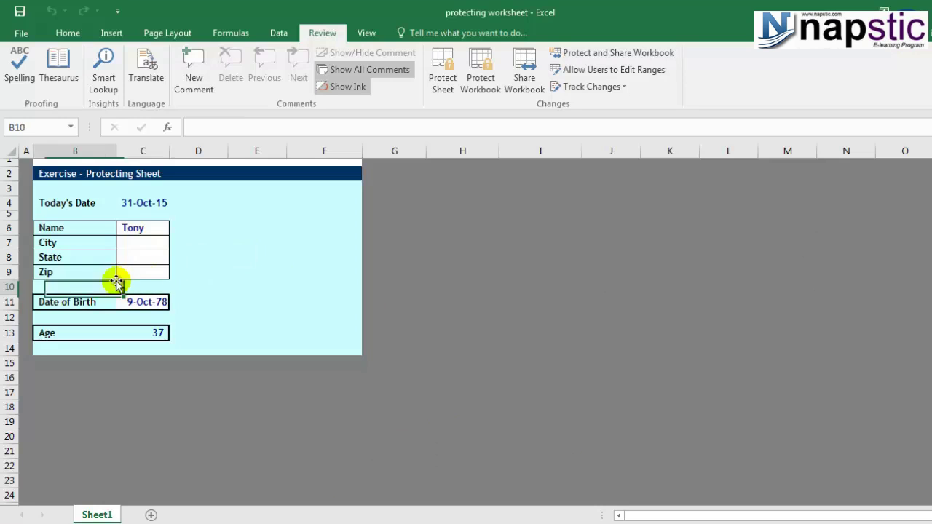
{"action": "left_click", "coordinate": [149, 269]}
{"action": "type", "text": "jb,k"}
{"action": "key", "text": "BackSpace"}
{"action": "key", "text": "BackSpace"}
{"action": "key", "text": "BackSpace"}
{"action": "key", "text": "BackSpace"}
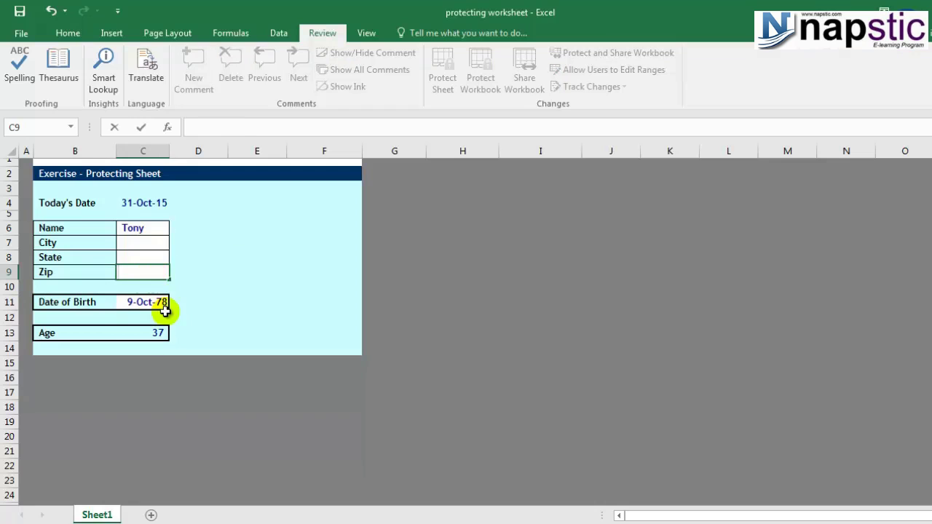
Step: Delete the sample name so Name cell C6 is empty, then reselect it
{"action": "left_click", "coordinate": [156, 317]}
{"action": "left_click", "coordinate": [150, 335]}
{"action": "left_click", "coordinate": [257, 313]}
{"action": "left_click", "coordinate": [140, 269]}
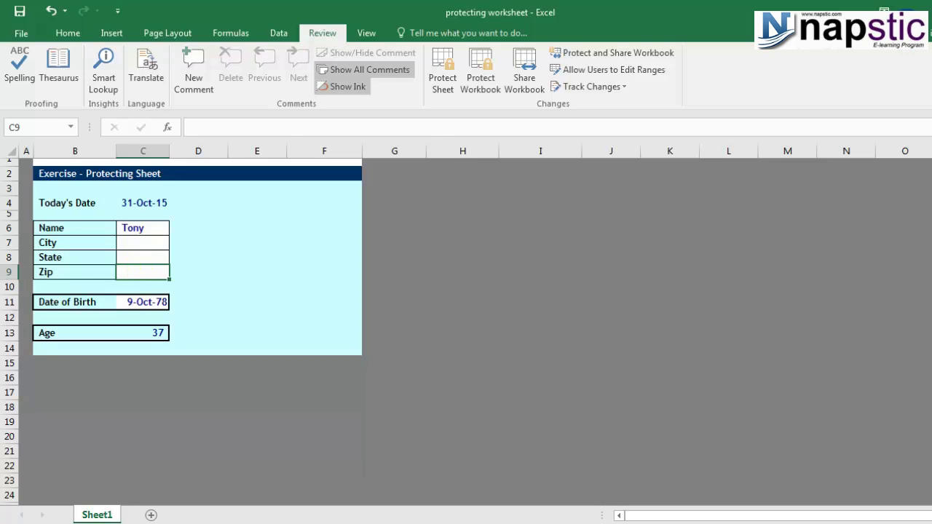
{"action": "key", "text": "Delete"}
{"action": "left_click", "coordinate": [200, 246]}
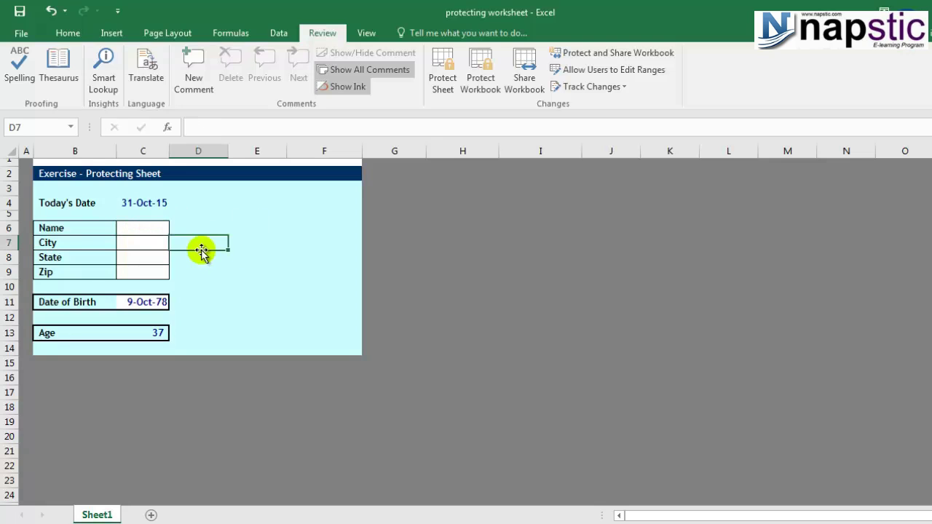
{"action": "left_click", "coordinate": [120, 224]}
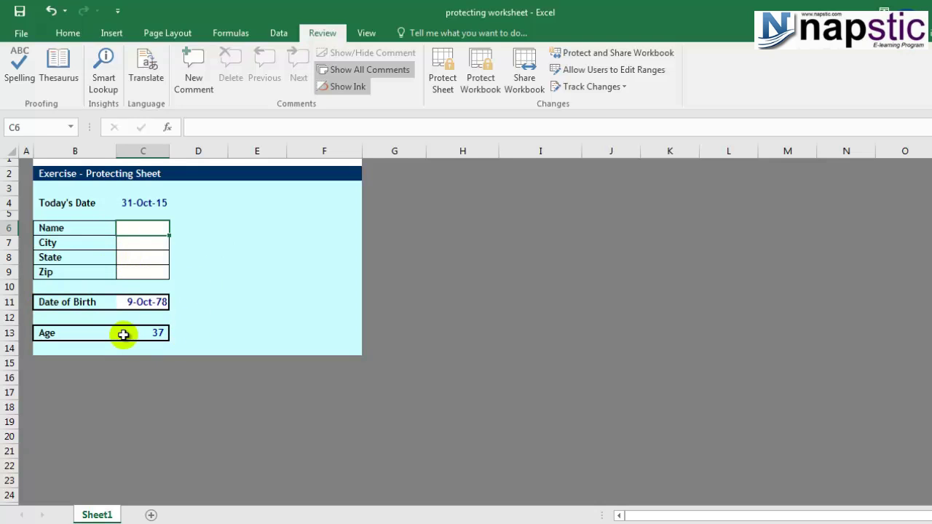
{"action": "left_click", "coordinate": [137, 241]}
{"action": "left_click", "coordinate": [139, 257]}
{"action": "left_click", "coordinate": [138, 273]}
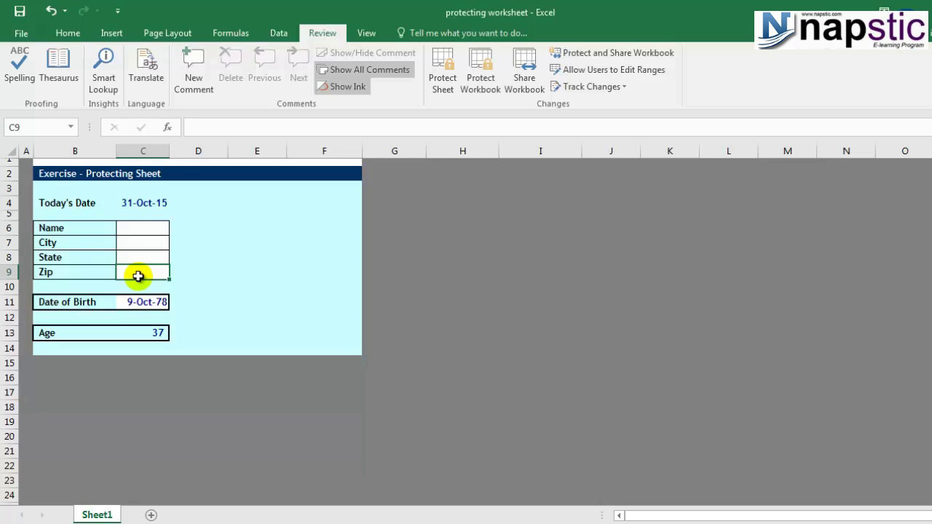
{"action": "left_click", "coordinate": [144, 305]}
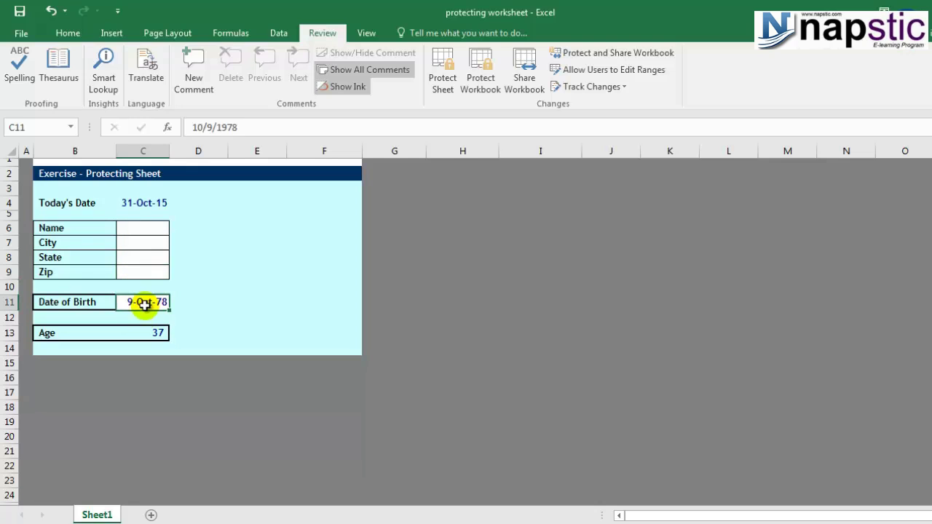
{"action": "left_click", "coordinate": [150, 333]}
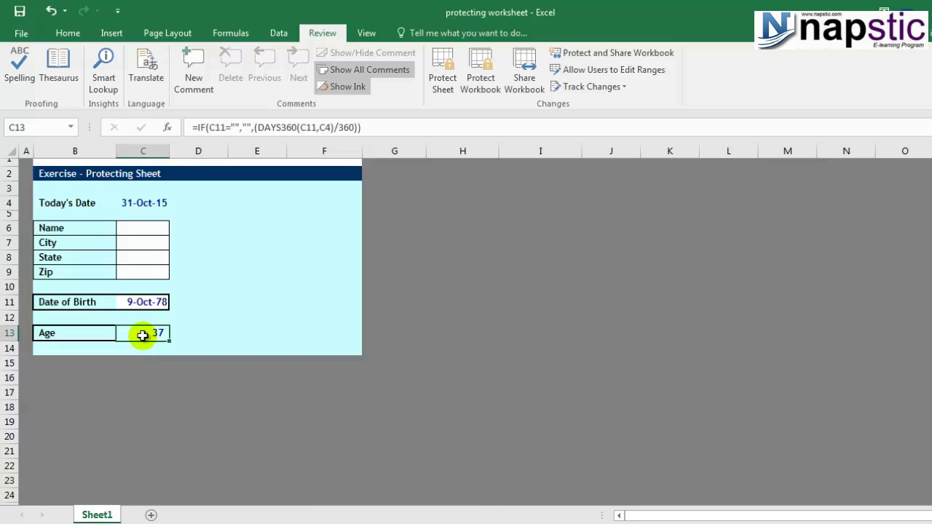
{"action": "left_click", "coordinate": [150, 204]}
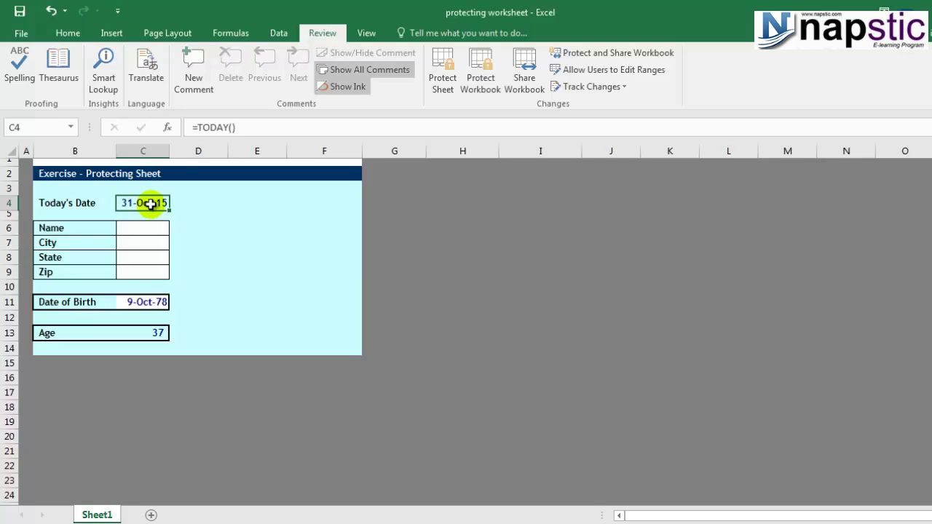
{"action": "left_click_drag", "start_coordinate": [146, 228], "coordinate": [151, 273]}
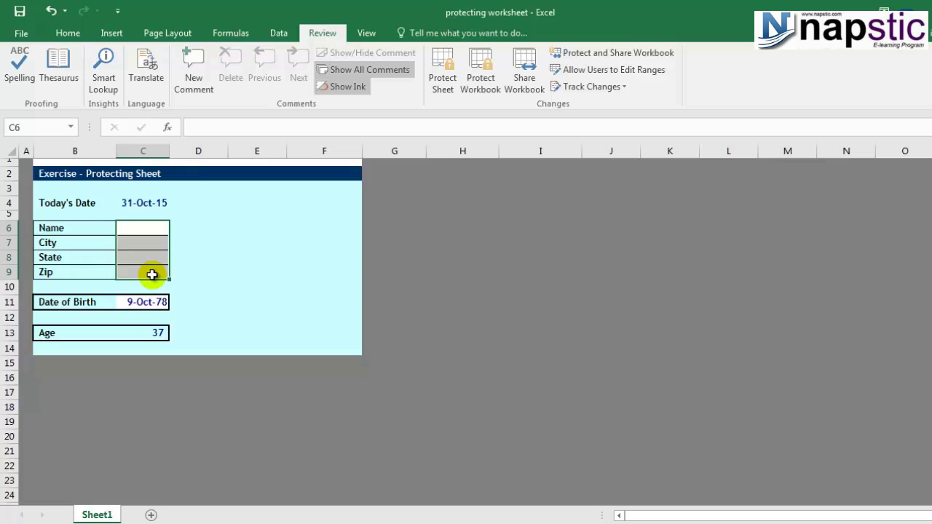
Step: Tick Locked for the selected cells on the Format Cells Protection tab
{"action": "key", "text": "ctrl+1"}
{"action": "left_click_drag", "start_coordinate": [213, 197], "coordinate": [608, 107]}
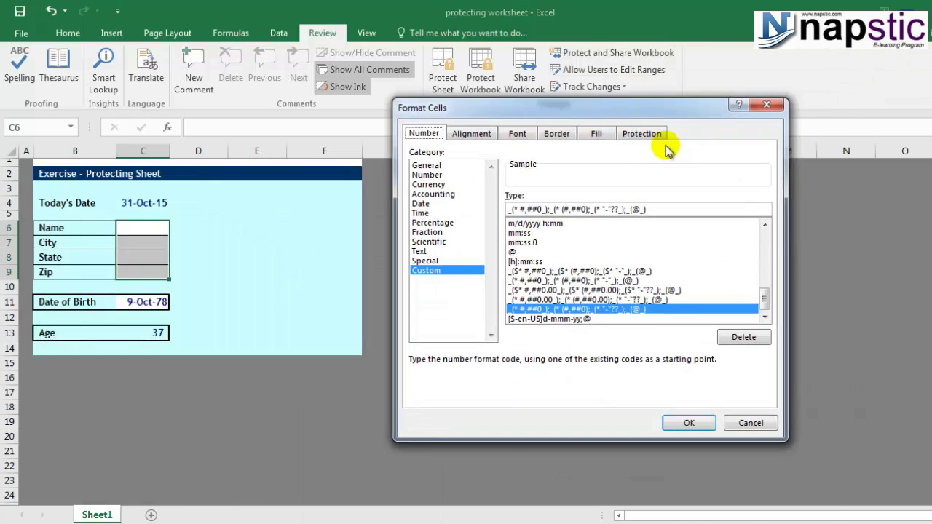
{"action": "left_click", "coordinate": [643, 136]}
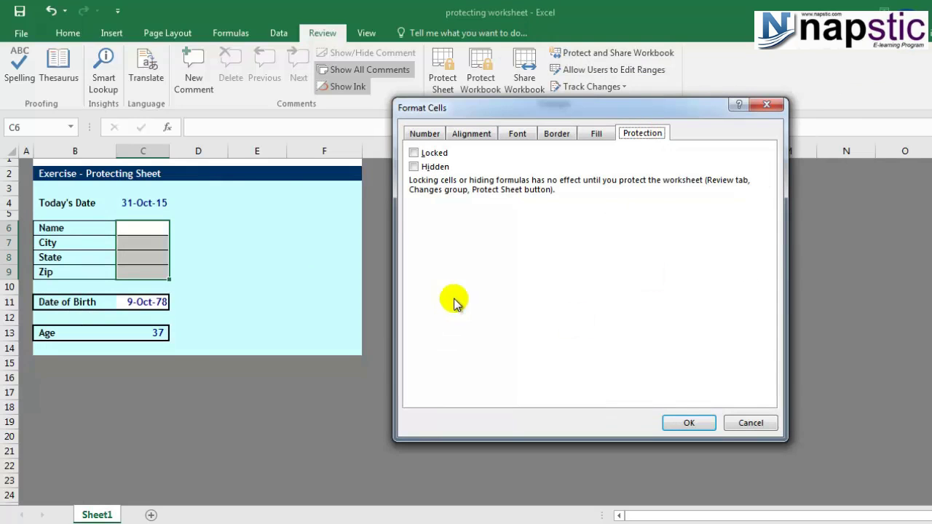
{"action": "left_click", "coordinate": [414, 153]}
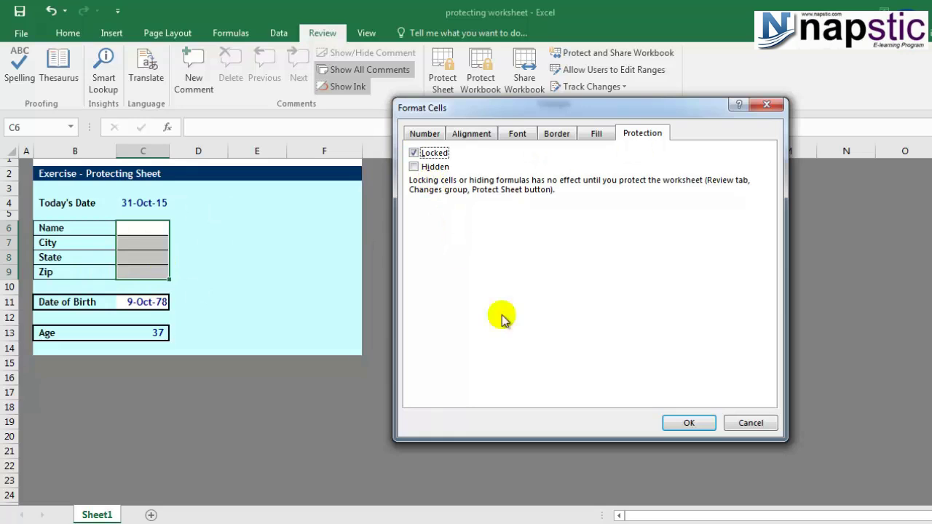
{"action": "left_click", "coordinate": [690, 423]}
{"action": "left_click", "coordinate": [153, 229]}
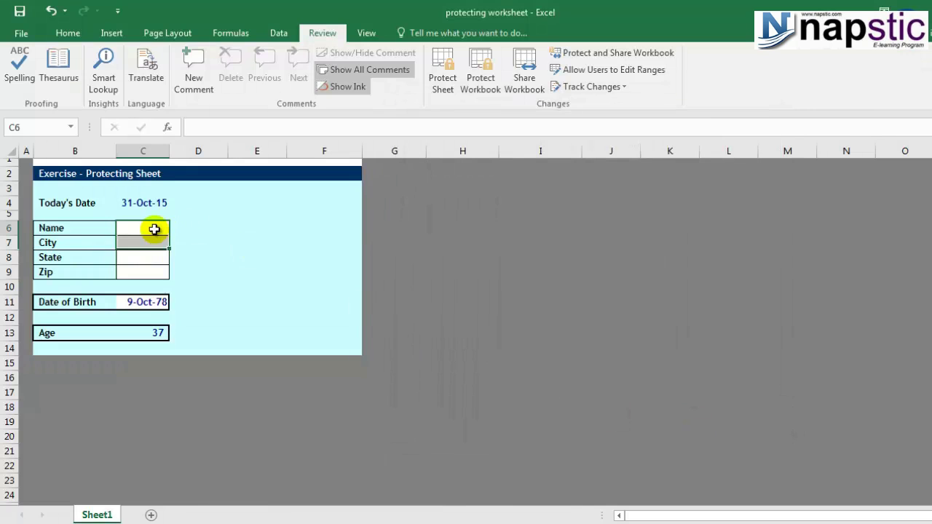
{"action": "type", "text": "h"}
{"action": "key", "text": "Escape"}
Step: Clear Locked for C6:C9 in Format Cells and test typing in C6
{"action": "left_click_drag", "start_coordinate": [154, 230], "coordinate": [152, 271]}
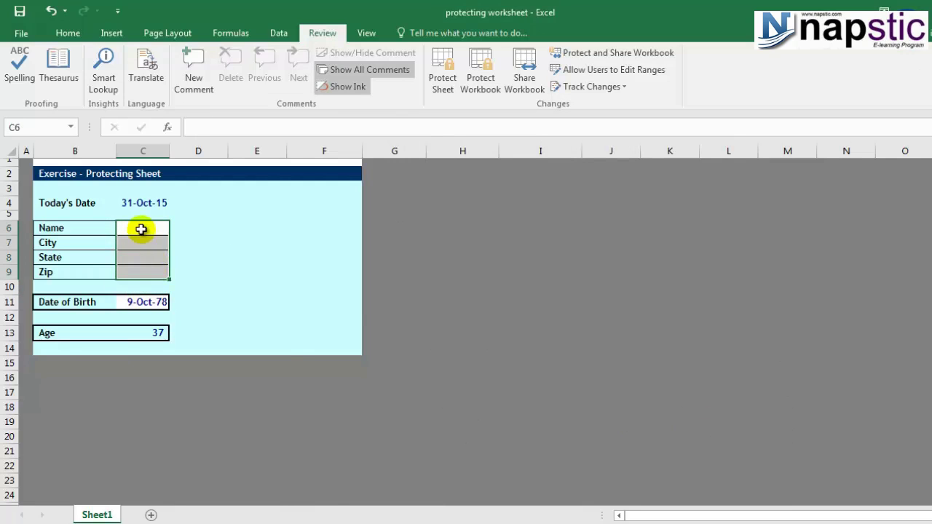
{"action": "right_click", "coordinate": [139, 228]}
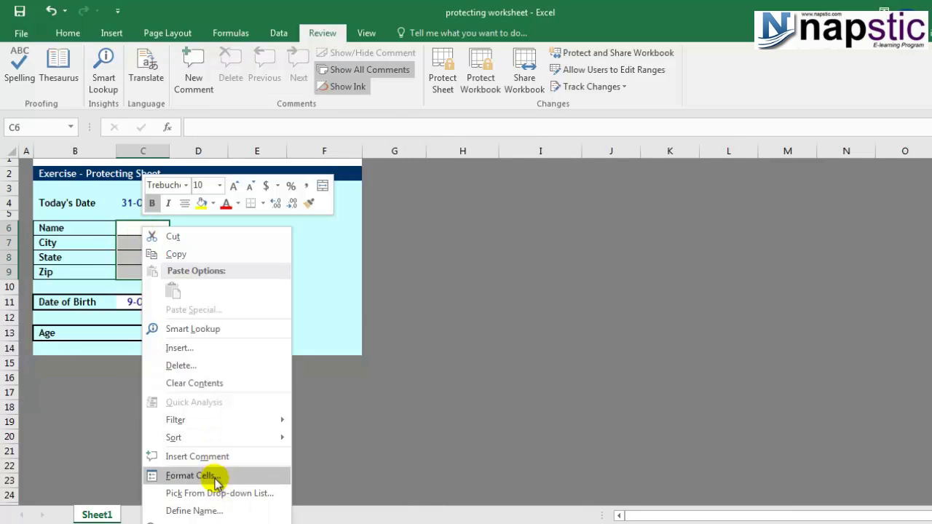
{"action": "left_click", "coordinate": [214, 477]}
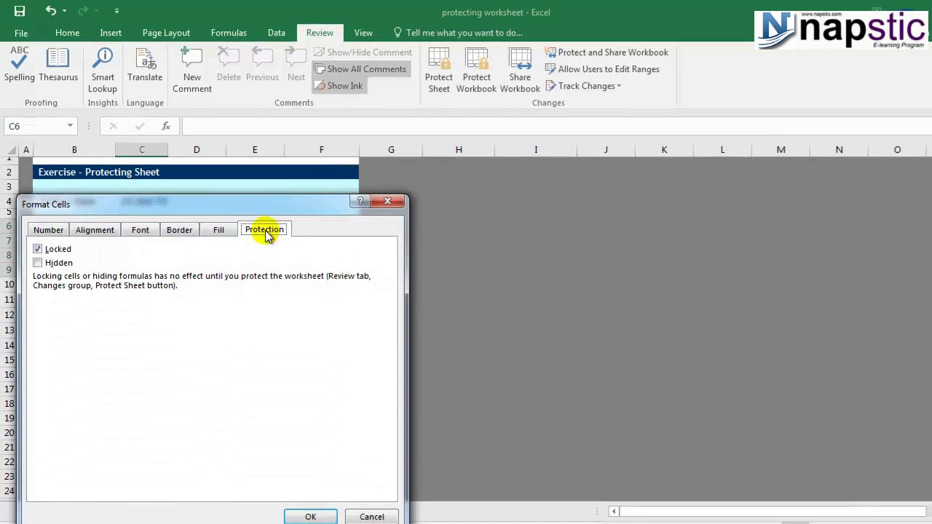
{"action": "left_click", "coordinate": [37, 246]}
{"action": "left_click", "coordinate": [306, 509]}
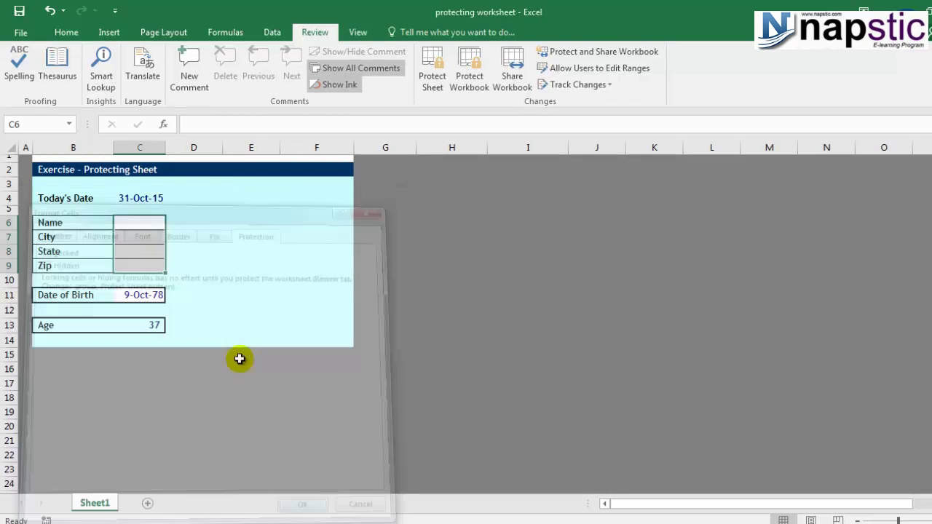
{"action": "type", "text": "lk"}
{"action": "key", "text": "BackSpace"}
{"action": "key", "text": "BackSpace"}
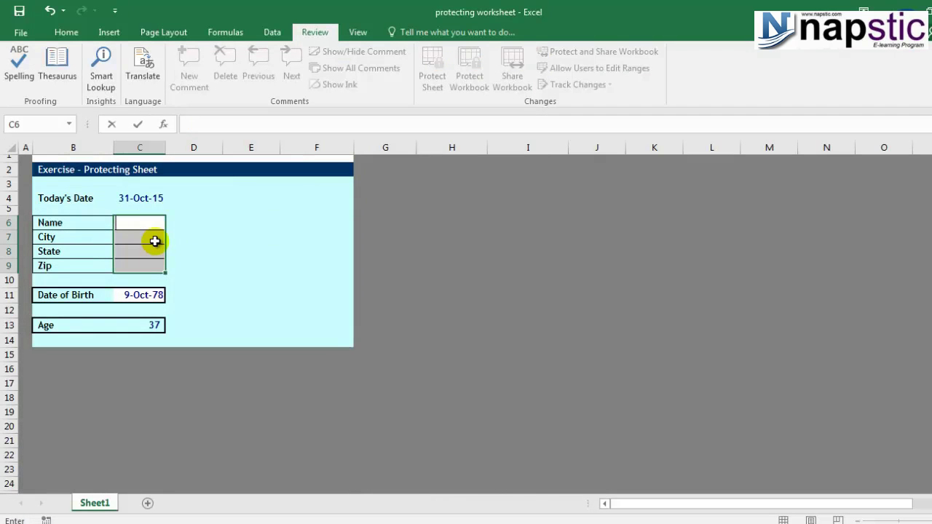
{"action": "left_click", "coordinate": [11, 148]}
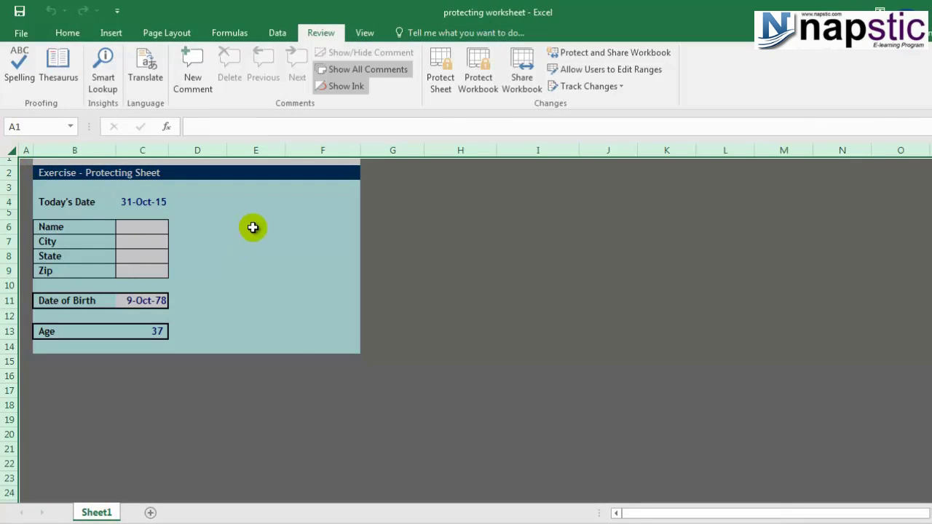
{"action": "right_click", "coordinate": [207, 243]}
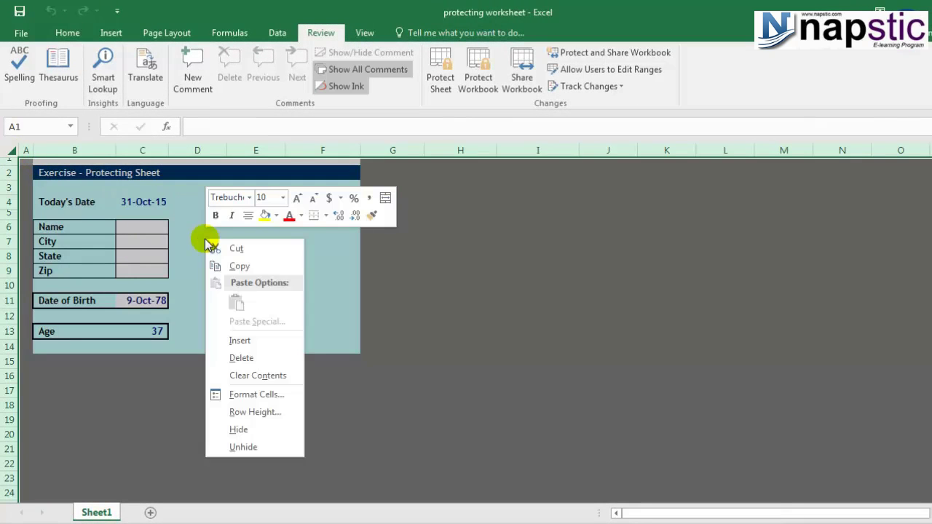
{"action": "left_click", "coordinate": [284, 394]}
{"action": "left_click_drag", "start_coordinate": [230, 198], "coordinate": [421, 173]}
{"action": "left_click", "coordinate": [478, 198]}
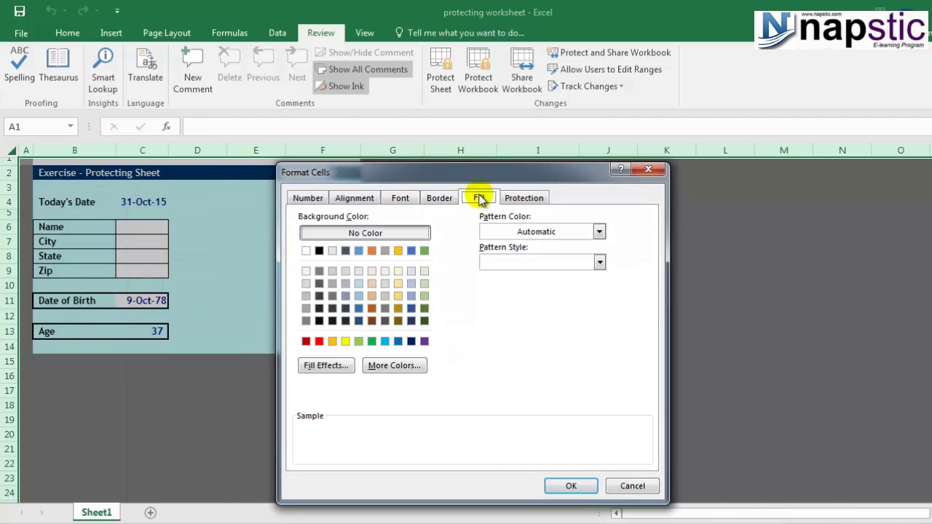
{"action": "left_click", "coordinate": [307, 198]}
{"action": "left_click", "coordinate": [513, 199]}
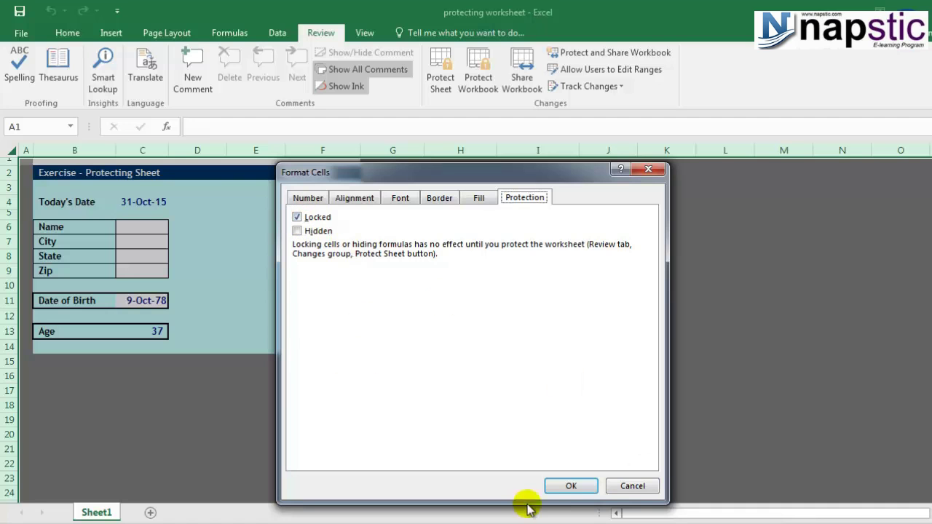
{"action": "left_click", "coordinate": [568, 484]}
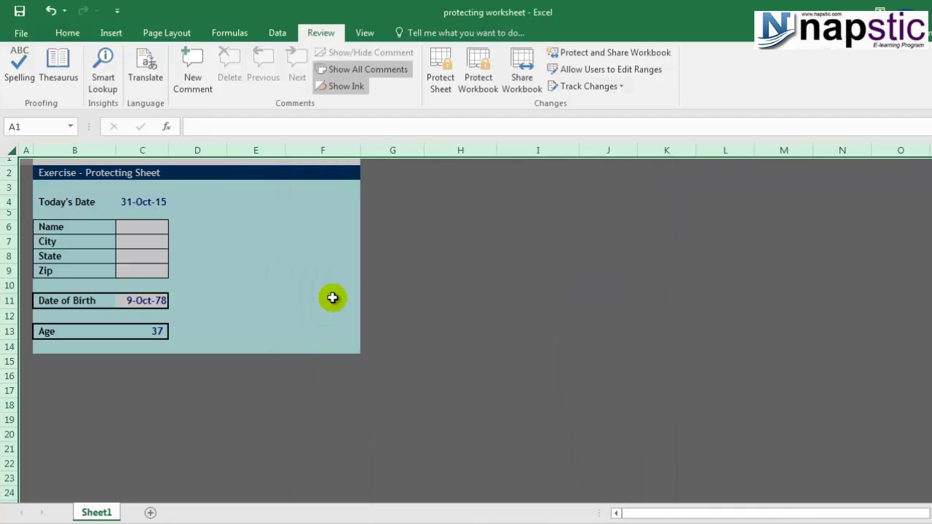
{"action": "left_click", "coordinate": [331, 298]}
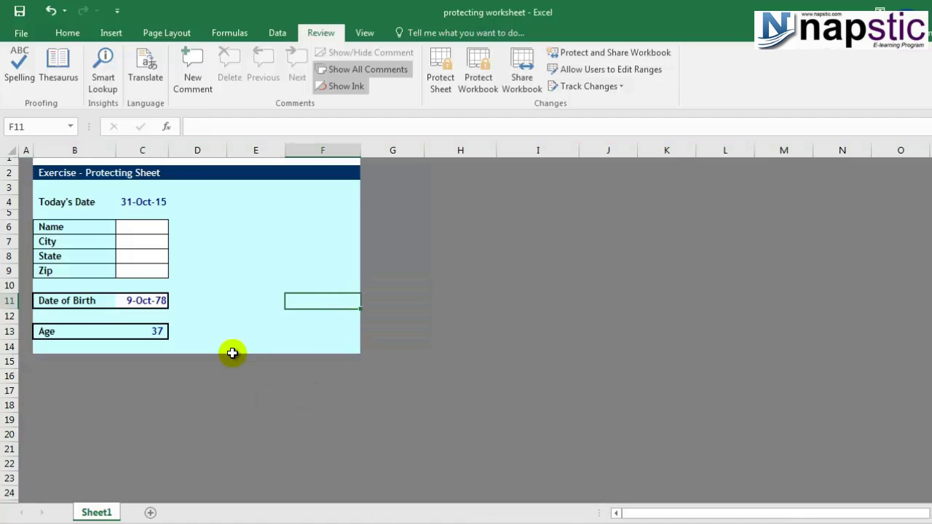
Step: Uncheck Locked for C6:C9 on the Format Cells Protection tab and apply it
{"action": "left_click_drag", "start_coordinate": [146, 225], "coordinate": [146, 274]}
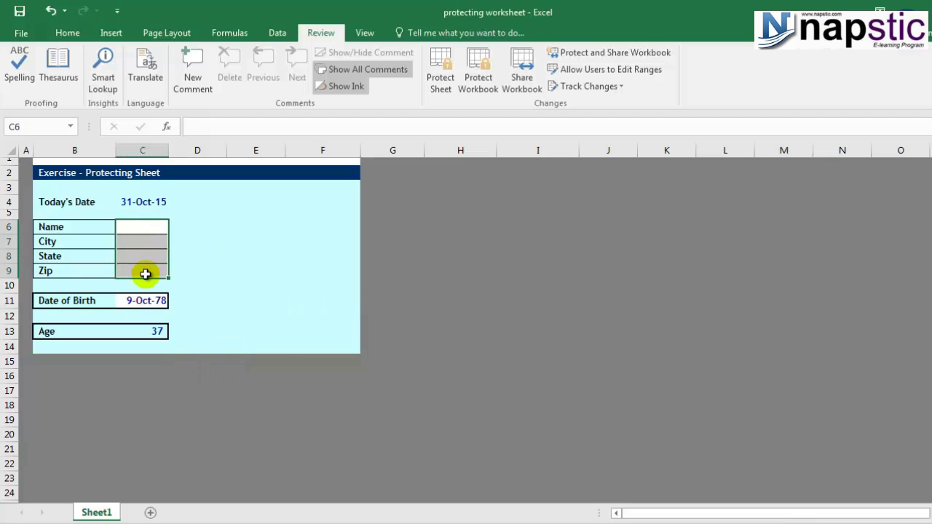
{"action": "right_click", "coordinate": [143, 227]}
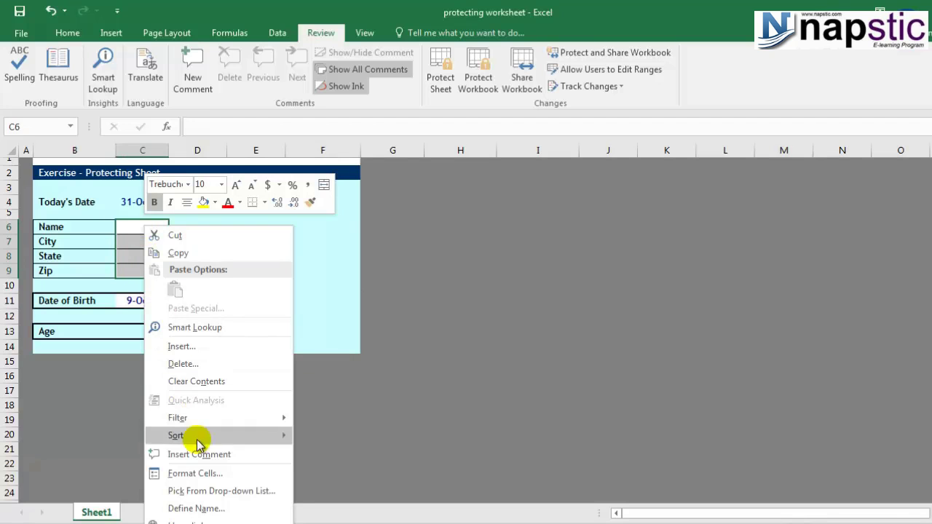
{"action": "left_click", "coordinate": [196, 473]}
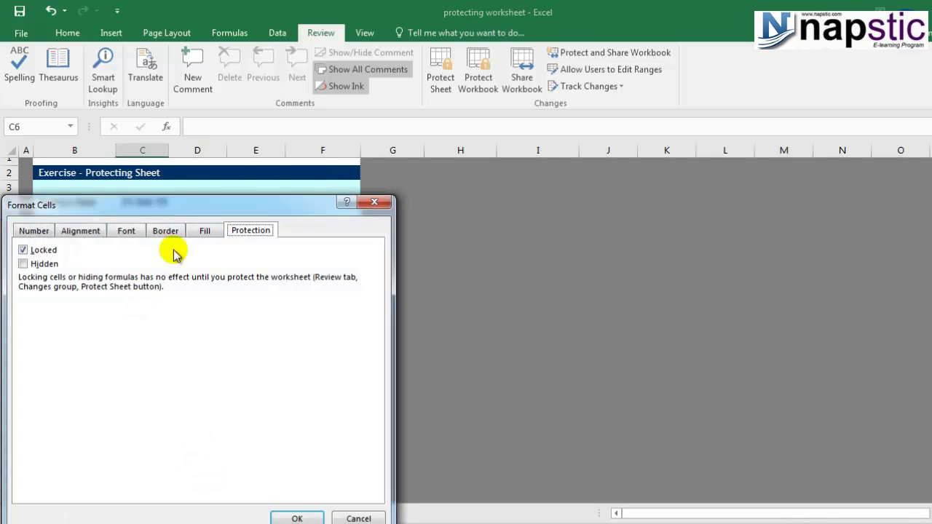
{"action": "left_click_drag", "start_coordinate": [178, 204], "coordinate": [470, 138]}
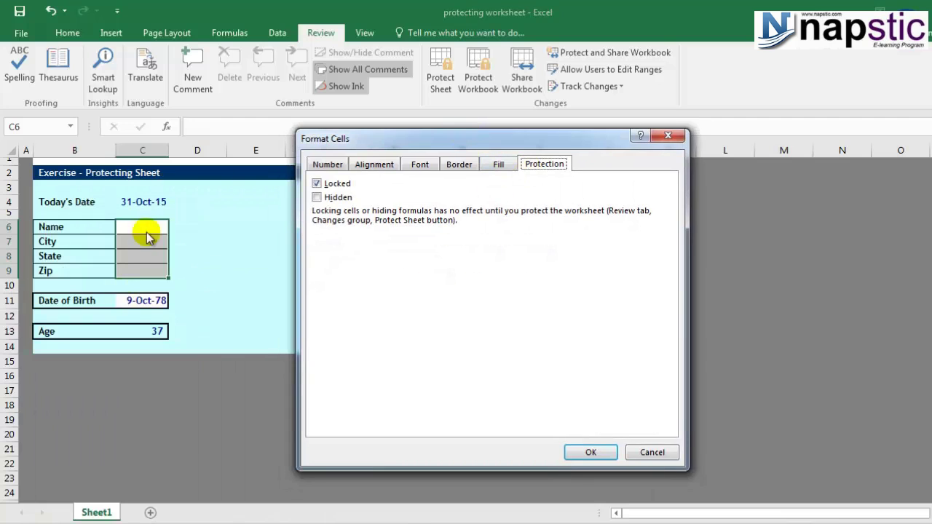
{"action": "left_click", "coordinate": [318, 184]}
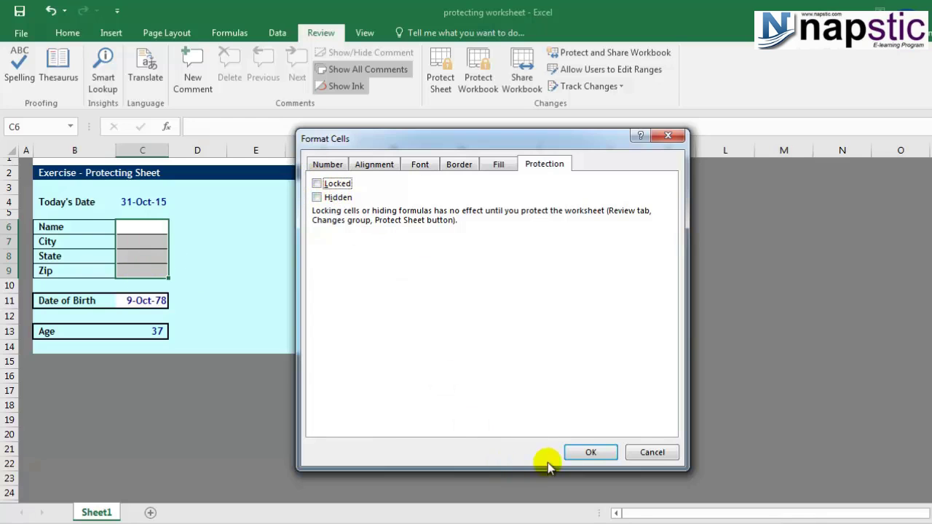
{"action": "left_click", "coordinate": [588, 453]}
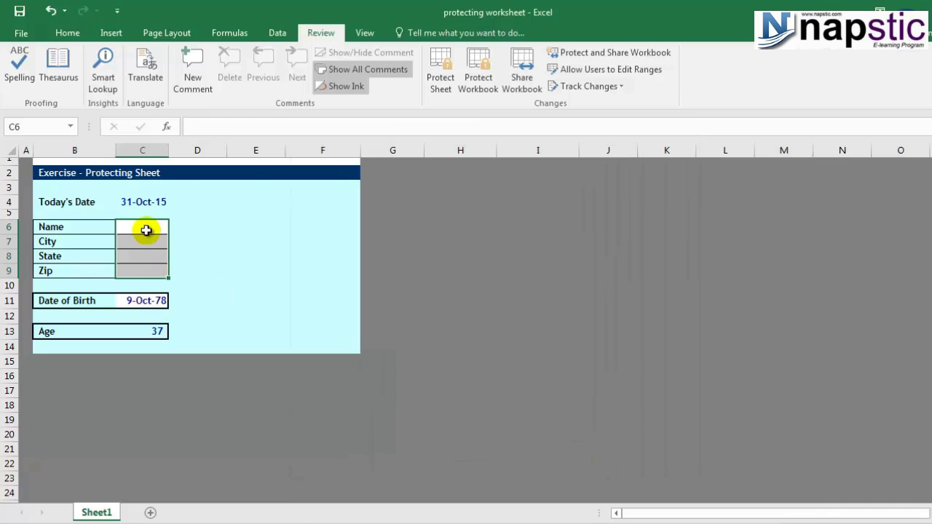
{"action": "right_click", "coordinate": [147, 230]}
{"action": "left_click", "coordinate": [198, 473]}
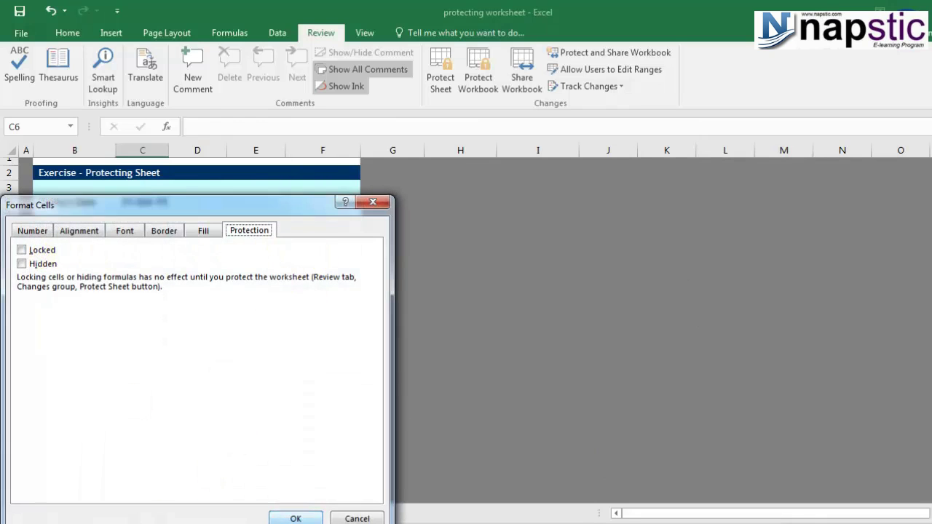
{"action": "left_click", "coordinate": [300, 517]}
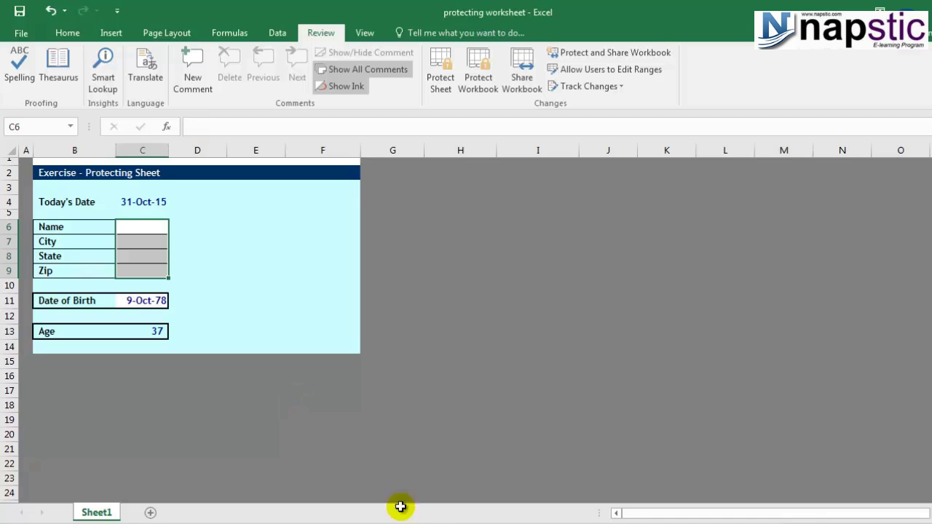
Step: Select empty cell B5 and protect the sheet with a password entered twice
{"action": "left_click", "coordinate": [83, 202]}
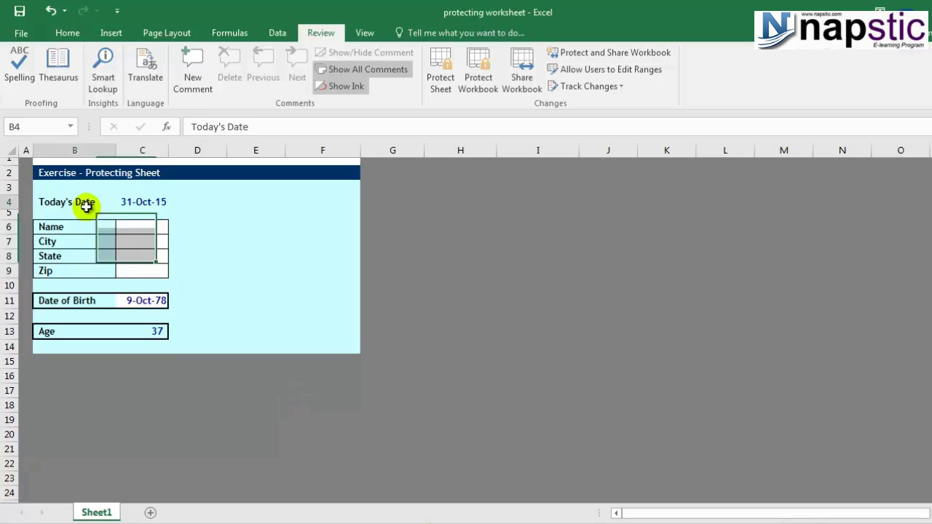
{"action": "left_click", "coordinate": [82, 214]}
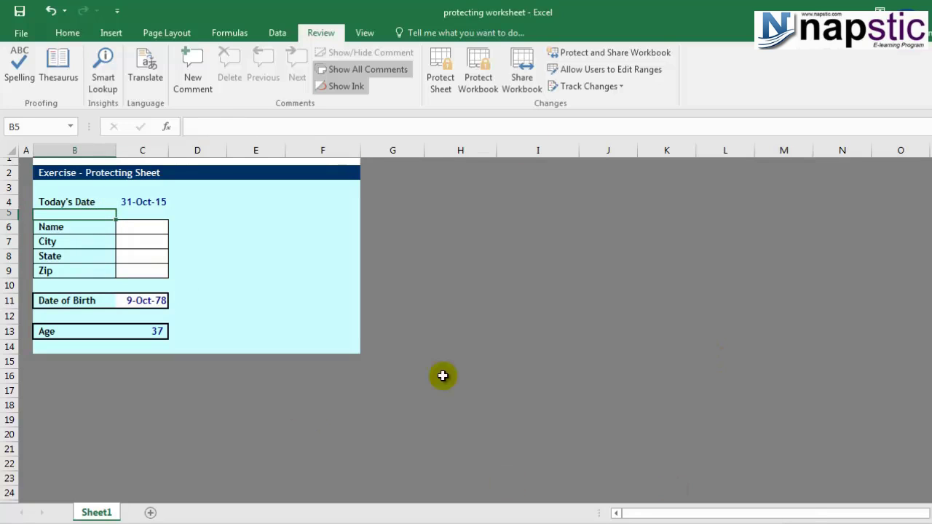
{"action": "left_click", "coordinate": [441, 80]}
{"action": "type", "text": "123"}
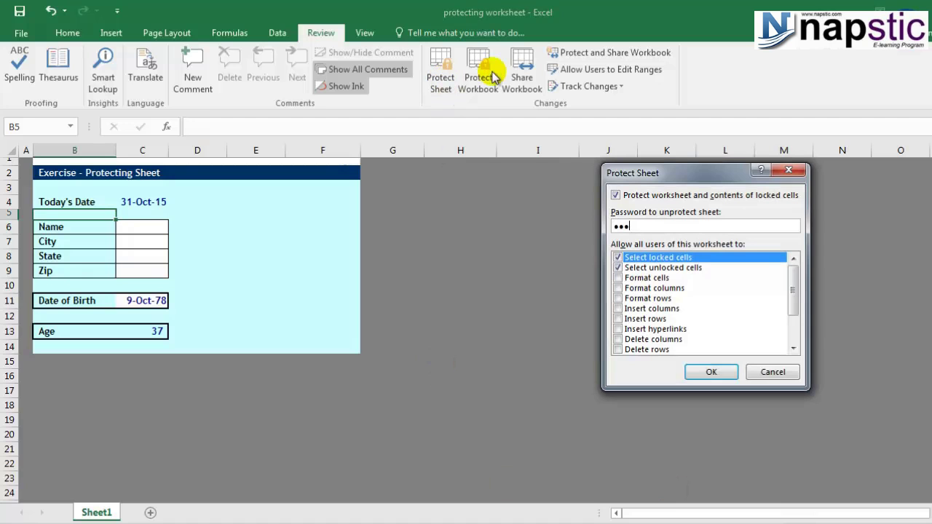
{"action": "left_click", "coordinate": [725, 373]}
{"action": "type", "text": "123"}
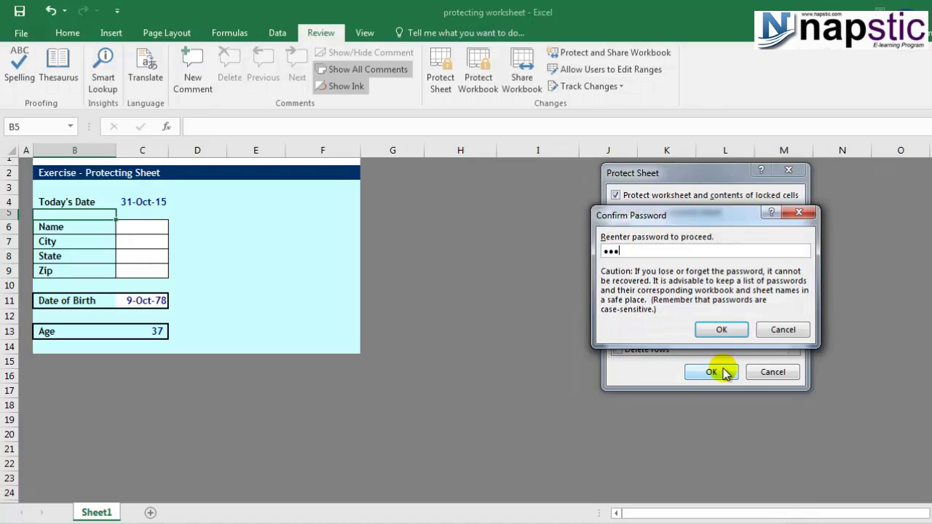
{"action": "left_click", "coordinate": [721, 330]}
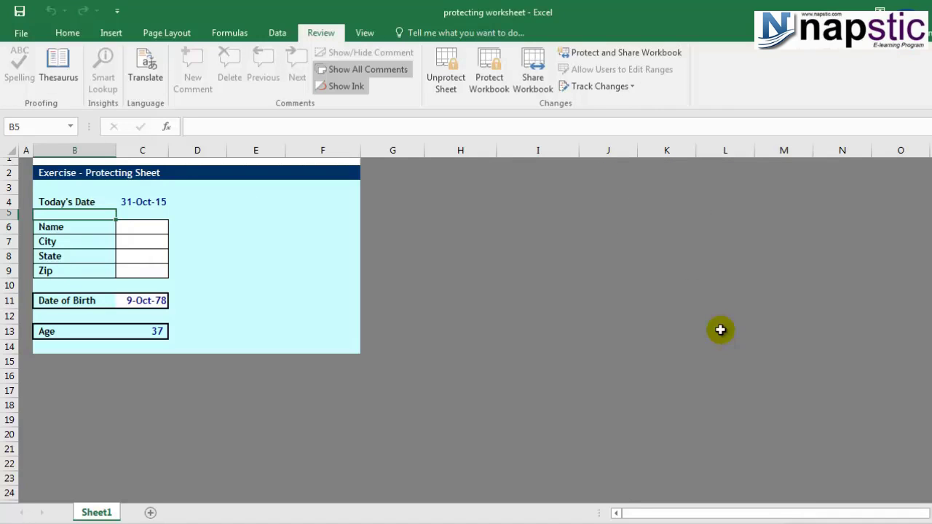
{"action": "left_click", "coordinate": [197, 228]}
{"action": "key", "text": "a"}
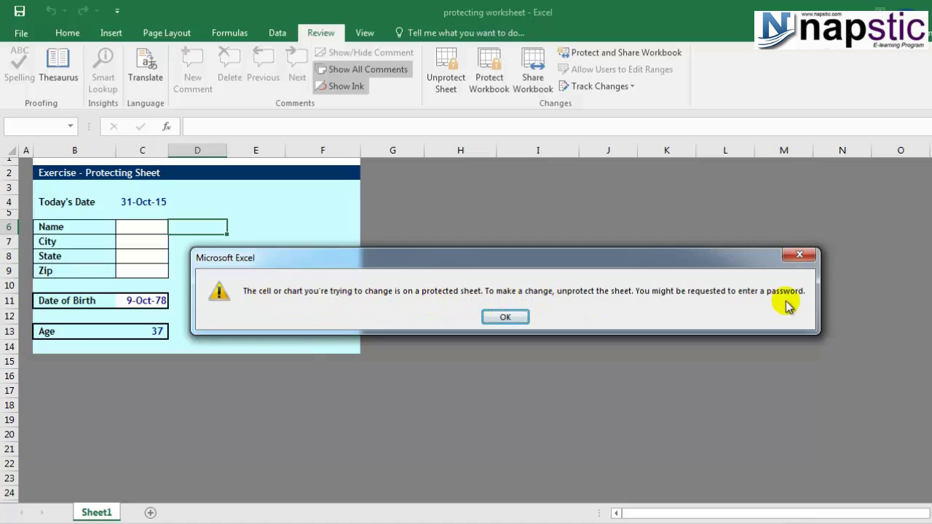
{"action": "left_click", "coordinate": [503, 317]}
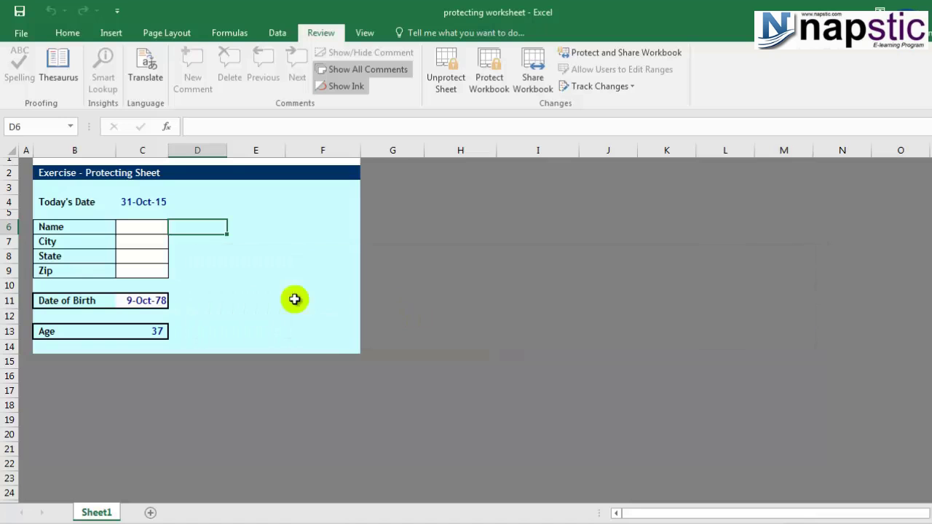
{"action": "left_click", "coordinate": [153, 318]}
{"action": "left_click", "coordinate": [156, 332]}
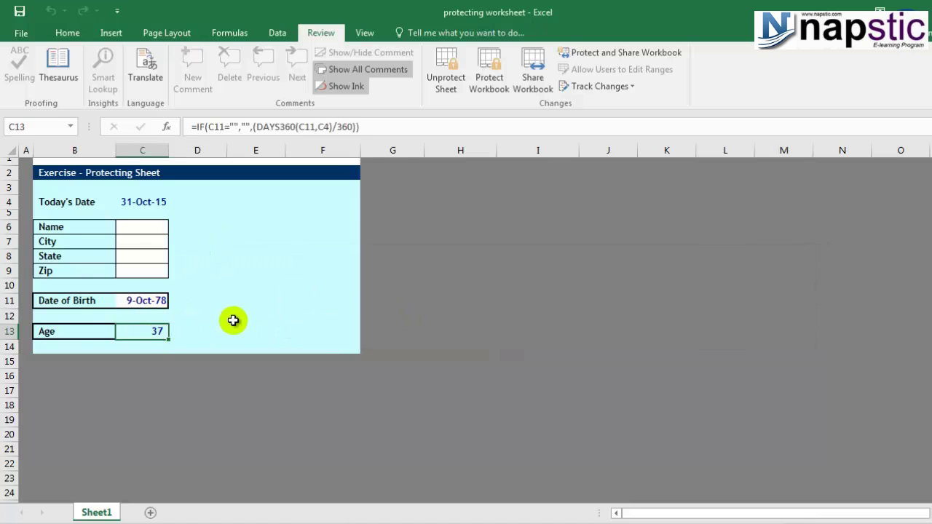
{"action": "key", "text": "Delete"}
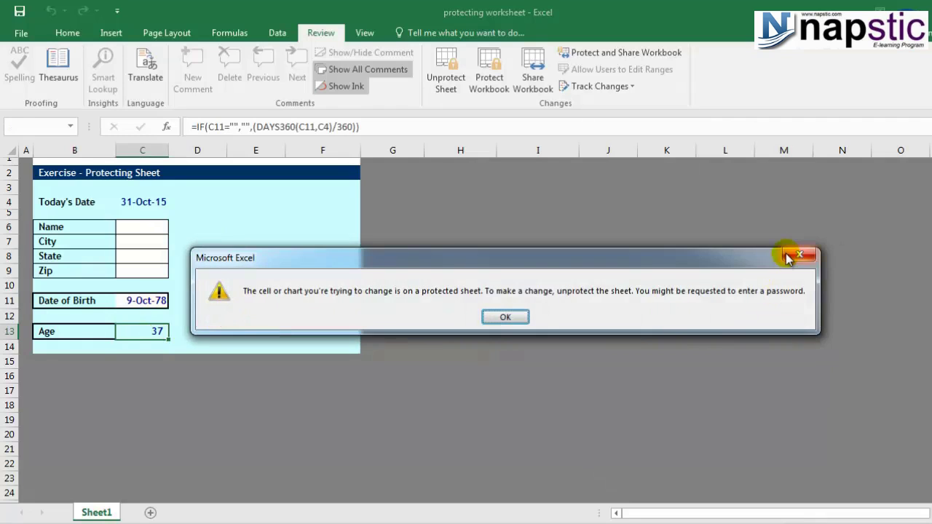
{"action": "left_click", "coordinate": [787, 256]}
{"action": "left_click", "coordinate": [131, 228]}
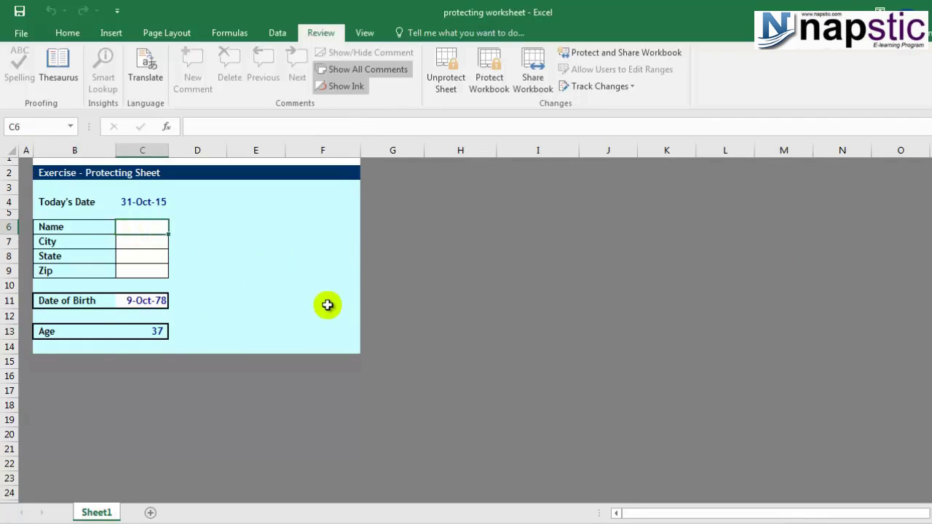
Step: Enter a sample name in C6 and Mumbai in City C7, fixing the typos
{"action": "type", "text": "Tony"}
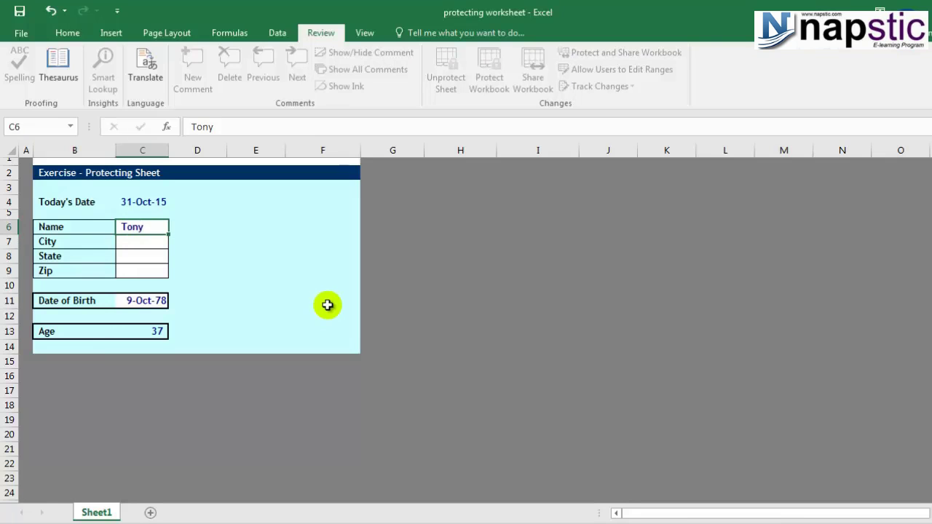
{"action": "key", "text": "Return"}
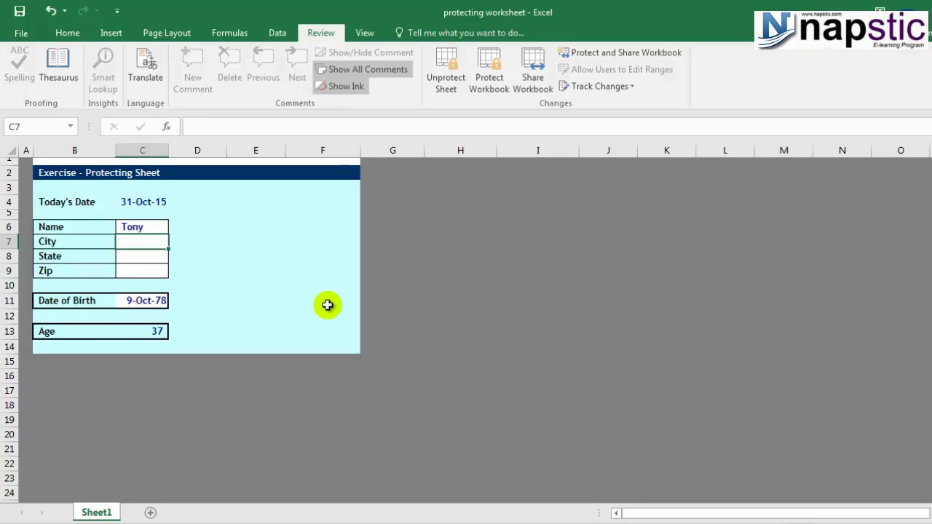
{"action": "type", "text": "Mumbi"}
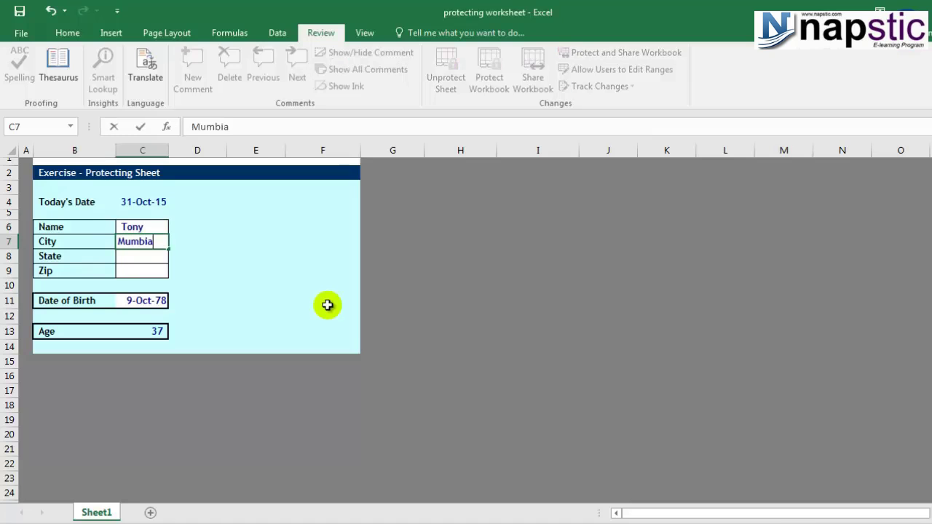
{"action": "key", "text": "BackSpace"}
{"action": "type", "text": "ai]"}
{"action": "key", "text": "Return"}
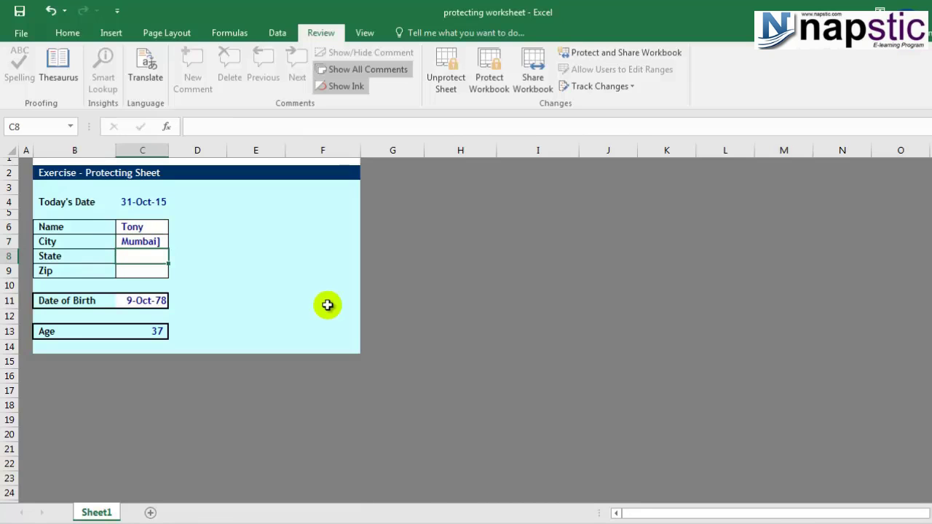
{"action": "key", "text": "Up"}
{"action": "key", "text": "F2"}
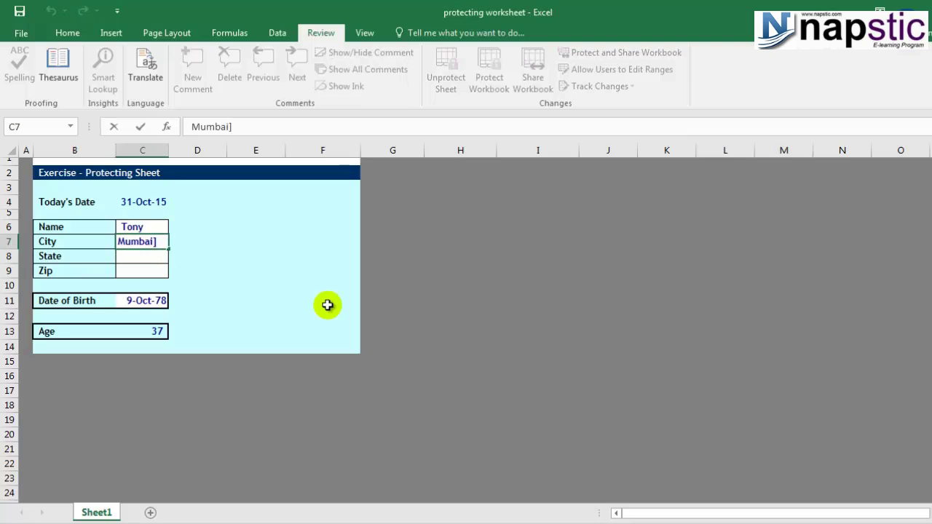
{"action": "key", "text": "BackSpace"}
{"action": "key", "text": "Return"}
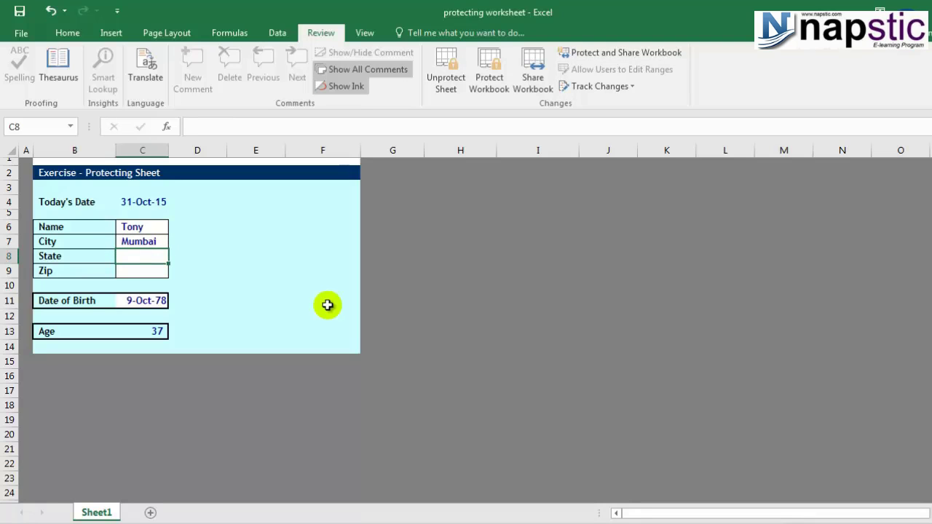